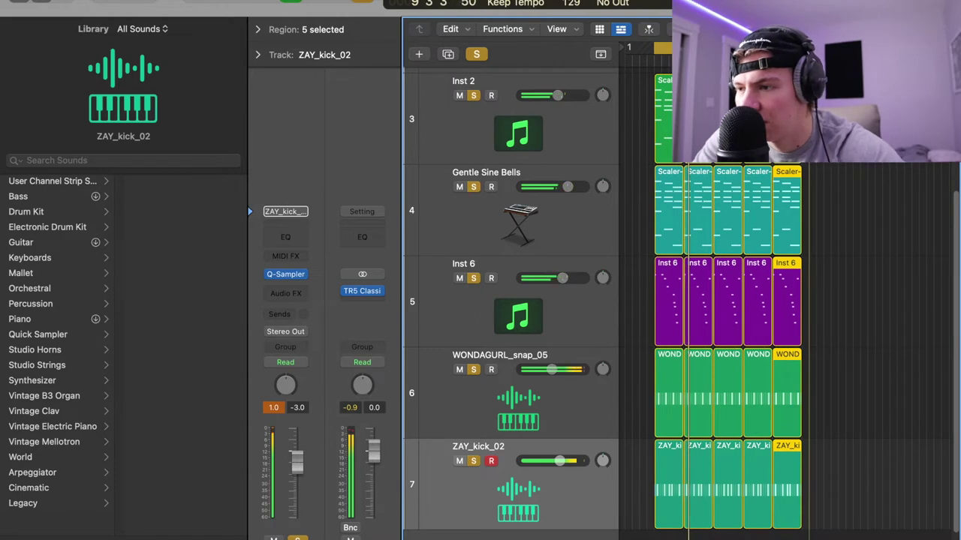
# - Review the I/O buffer size options in the audio device preferences, leaving 256 samples selected
pyautogui.scroll(-2, 523, 163)
pyautogui.scroll(1, 523, 164)
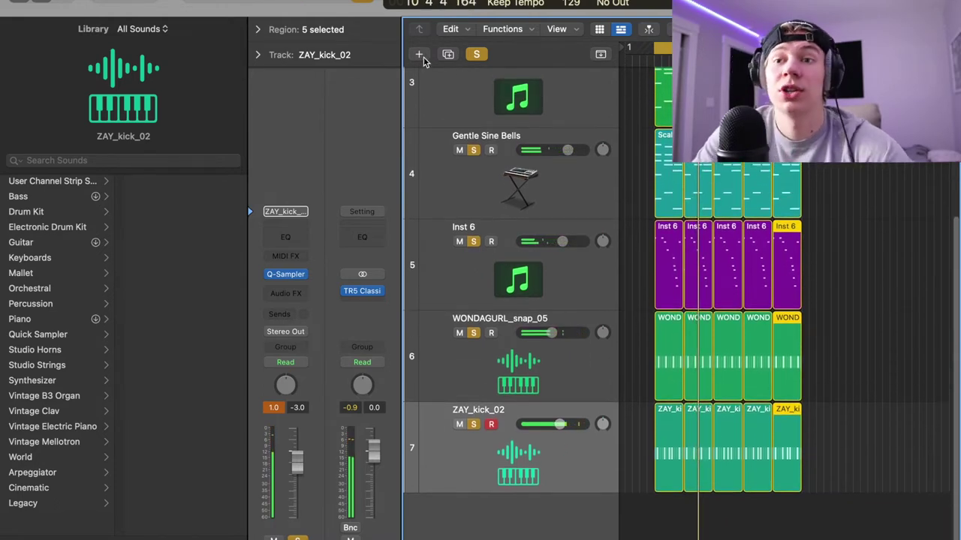
pyautogui.click(99, 2)
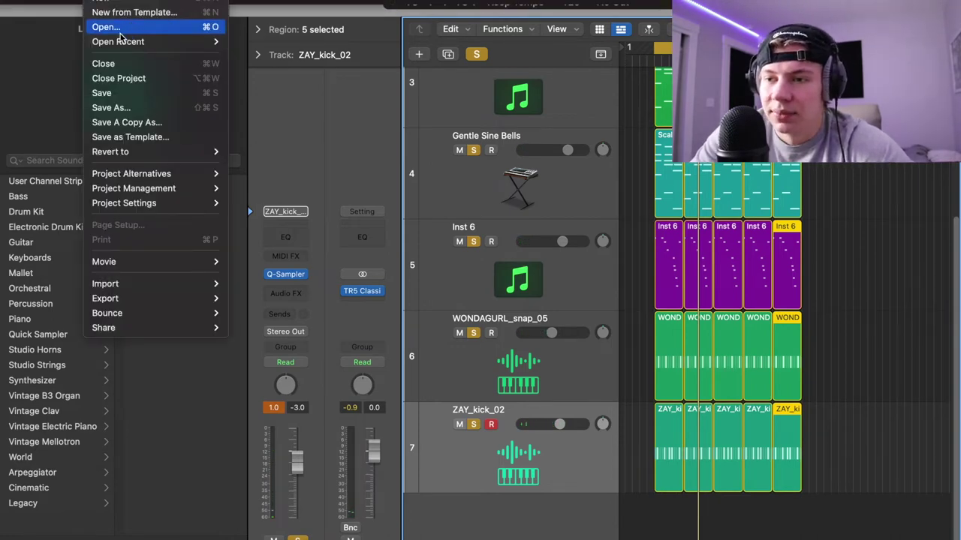
pyautogui.click(61, 2)
pyautogui.click(61, 2)
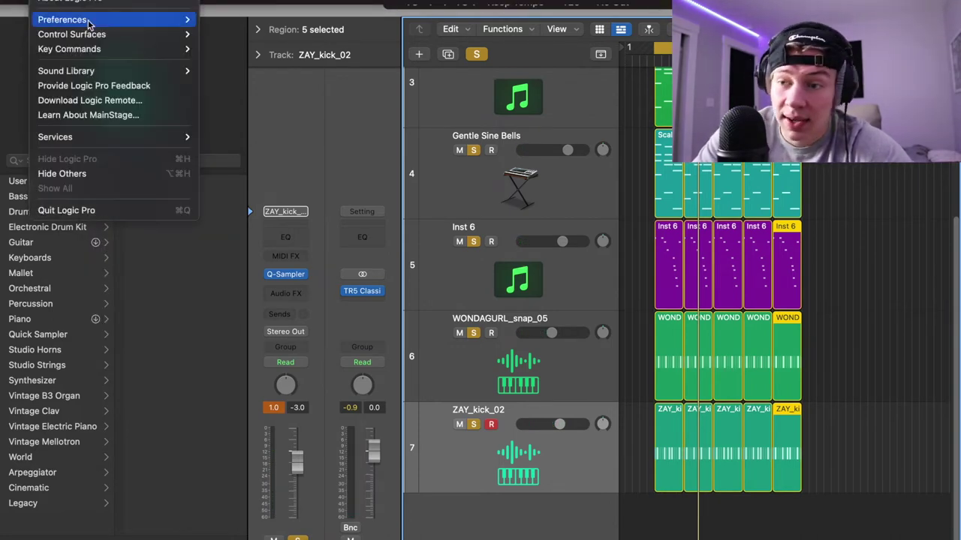
pyautogui.moveTo(88, 21)
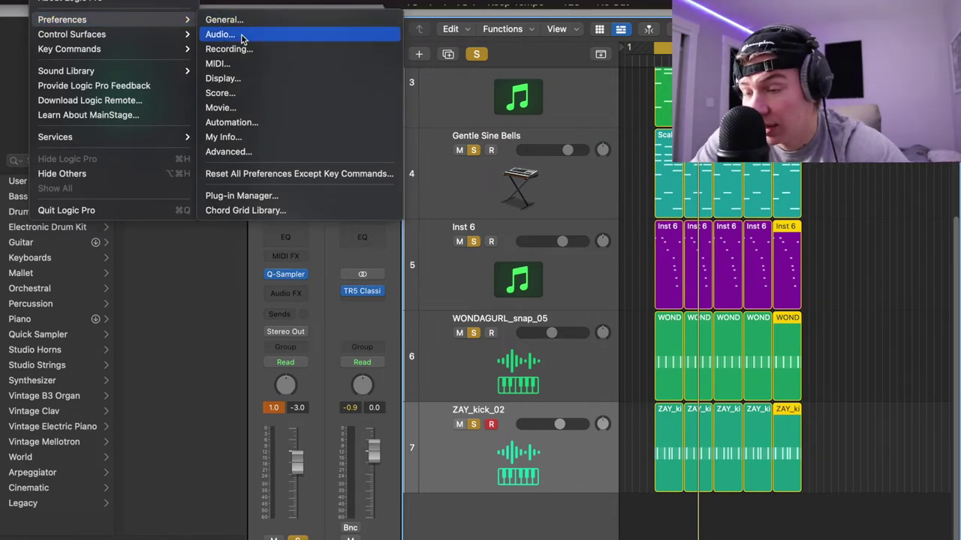
pyautogui.click(241, 36)
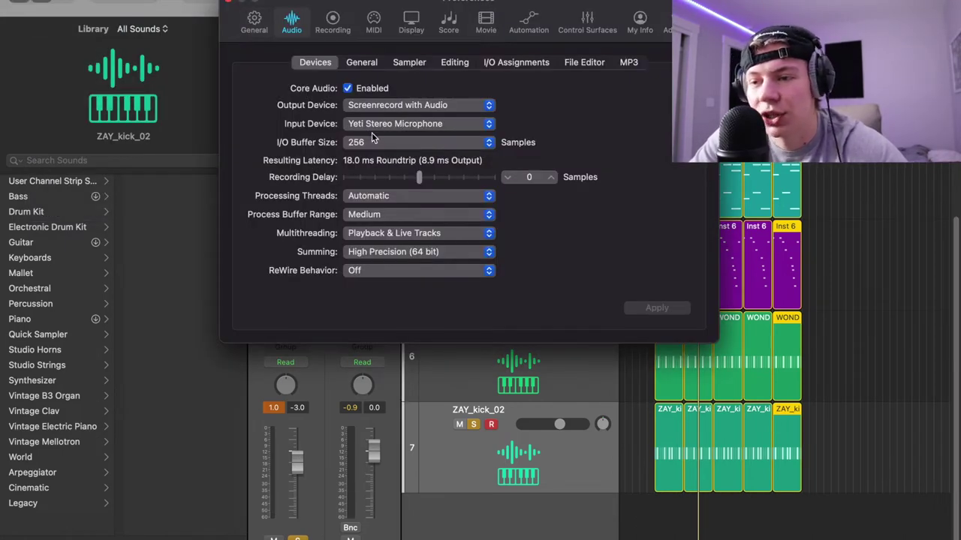
pyautogui.click(370, 142)
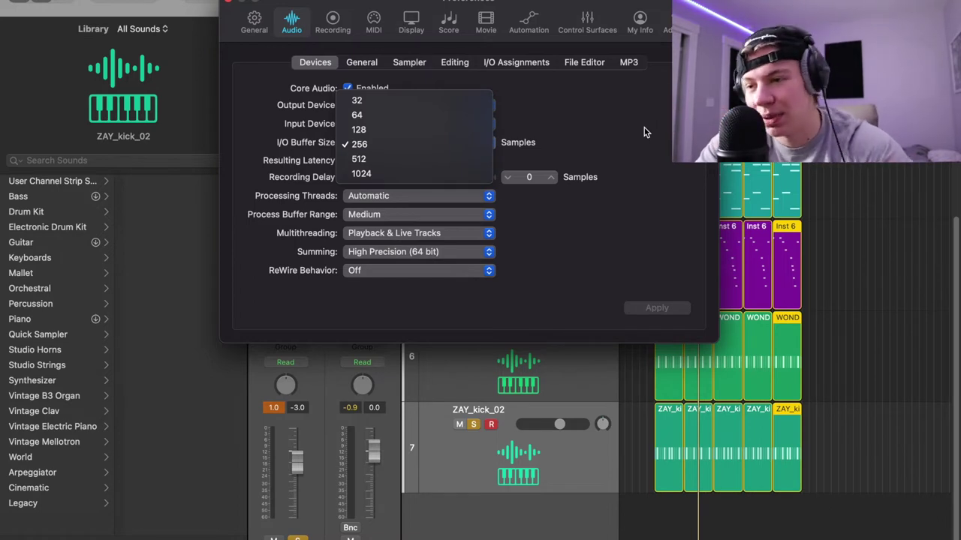
pyautogui.click(394, 145)
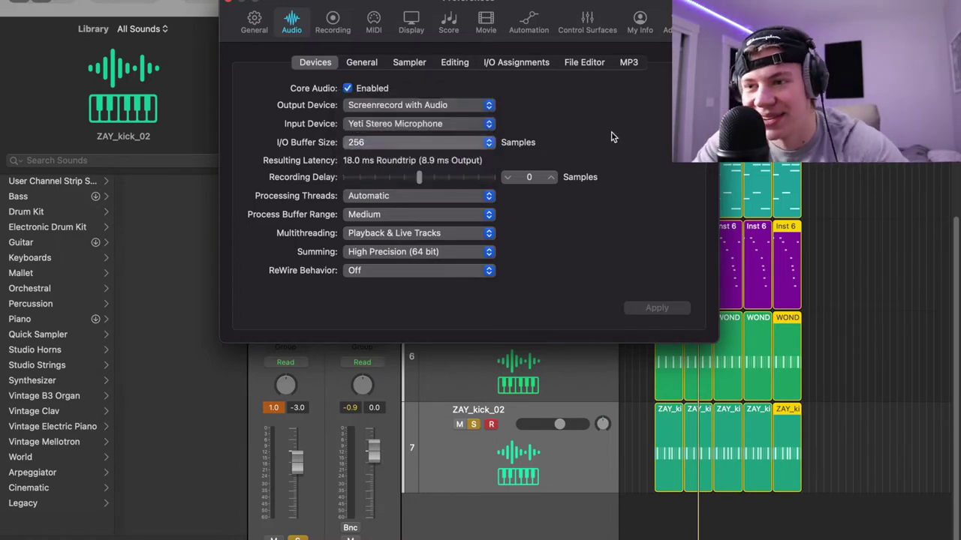
pyautogui.click(229, 3)
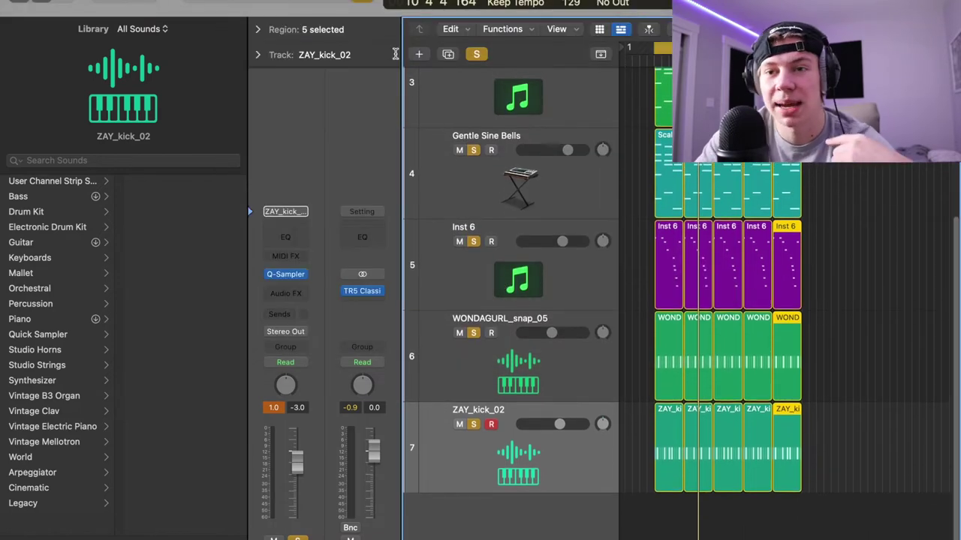
# - Create one audio track on Input 1 with the Chef Background Vocals channel strip setting and centered pan
pyautogui.click(418, 54)
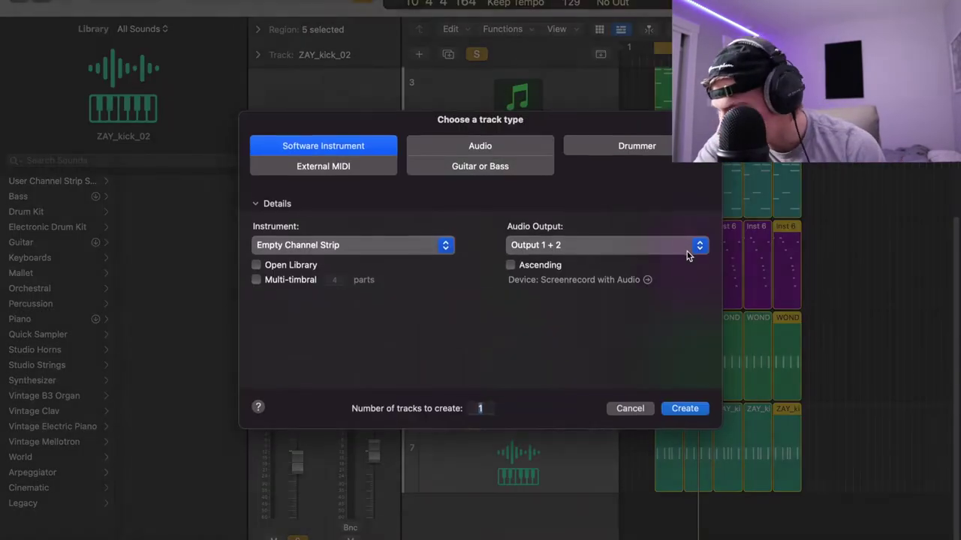
pyautogui.click(496, 147)
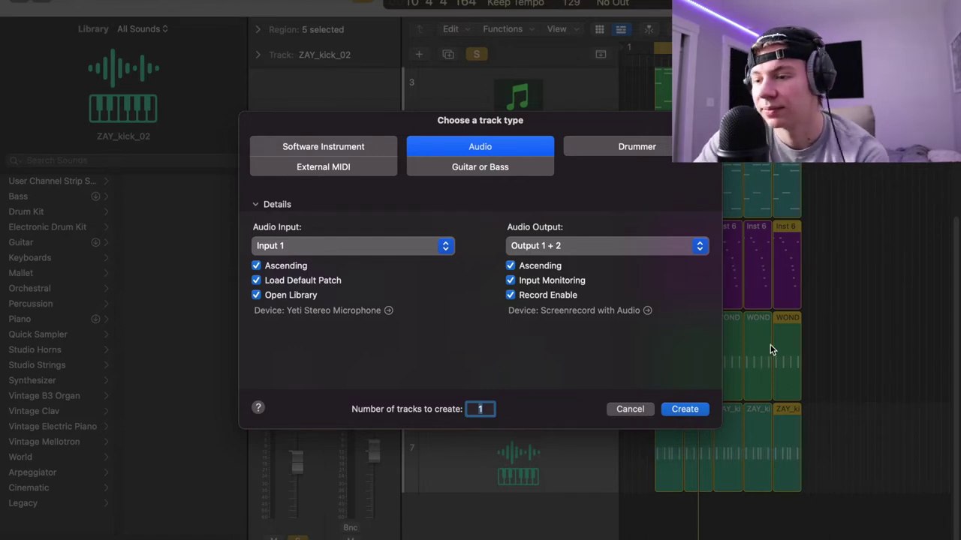
pyautogui.click(683, 410)
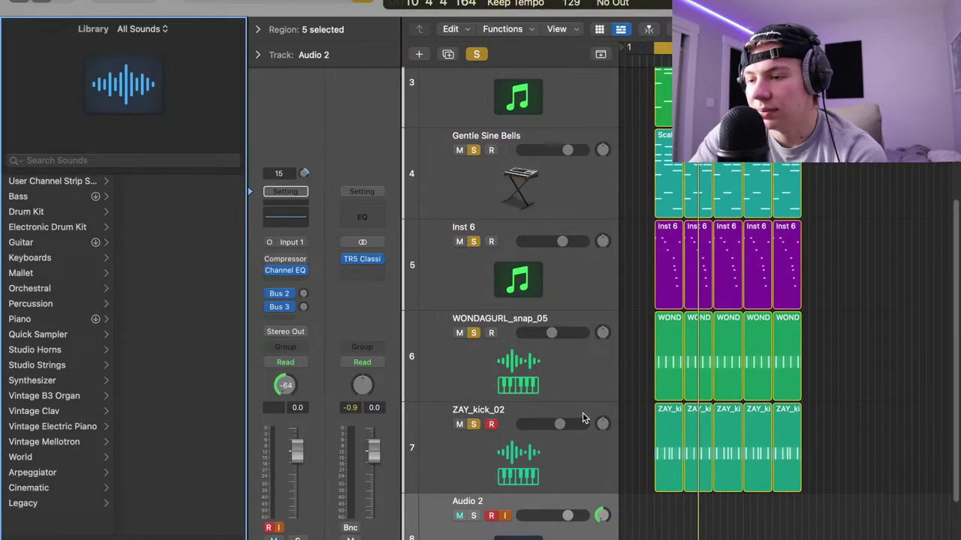
pyautogui.moveTo(602, 424); pyautogui.dragTo(612, 384)
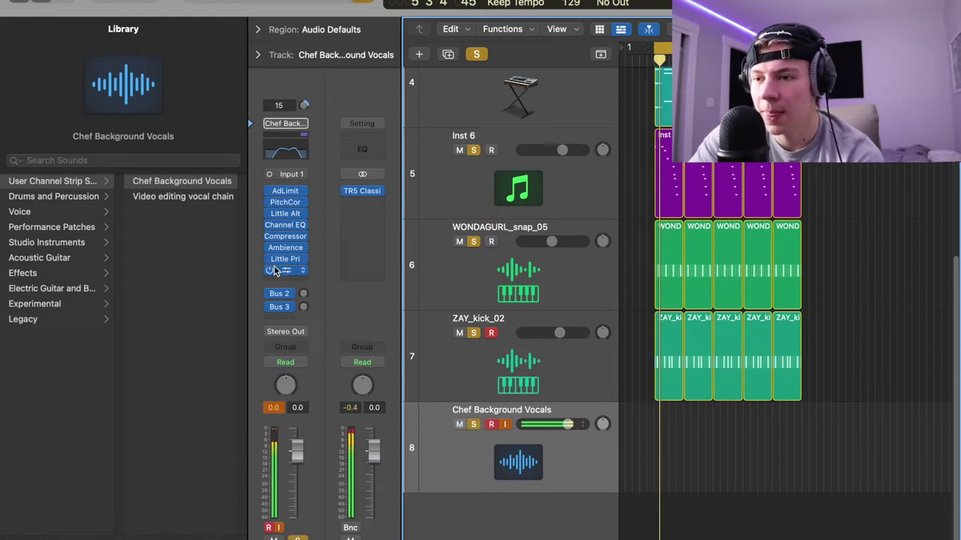
# - Unsolo the Chef Background Vocals track and bypass its ValhallaVi, Little PrimalTap and Ambience plug-ins
pyautogui.click(475, 424)
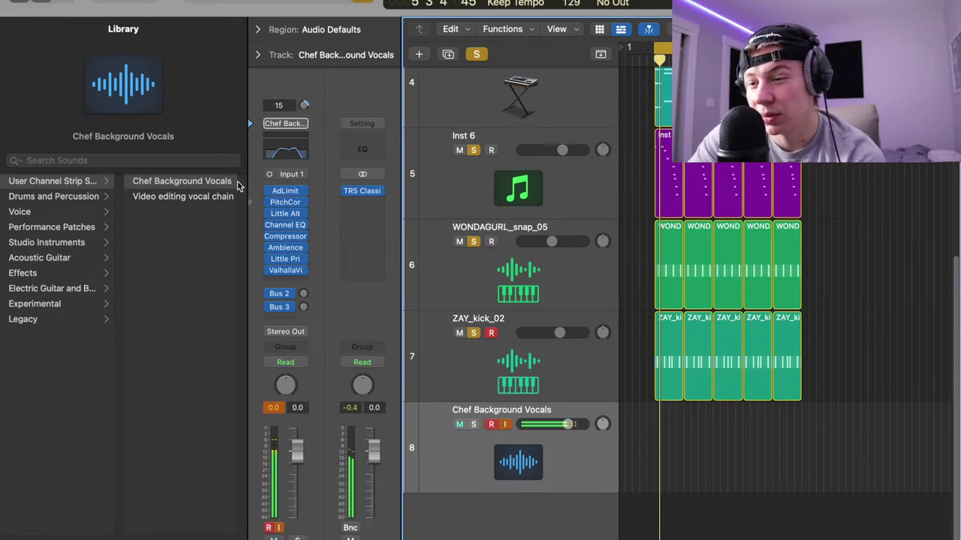
pyautogui.click(271, 271)
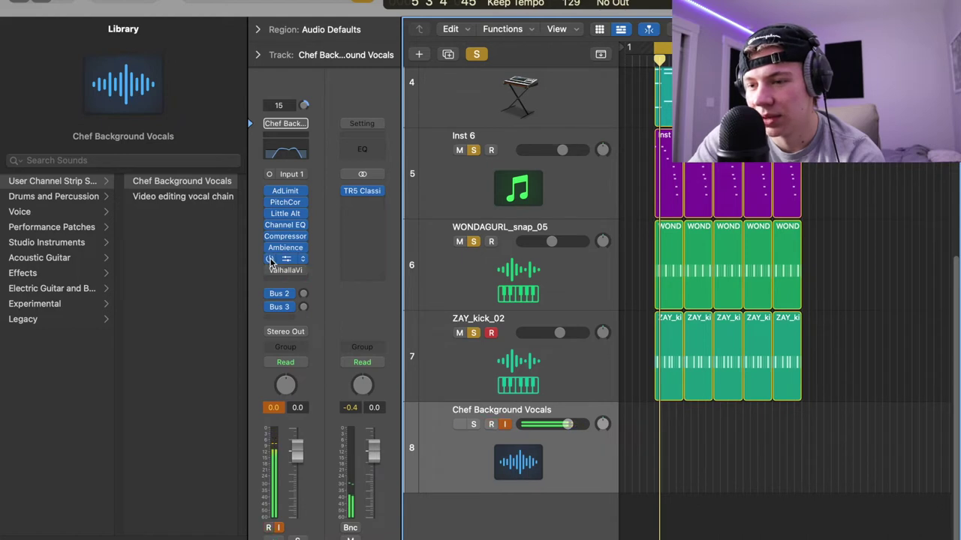
pyautogui.click(269, 259)
pyautogui.click(269, 248)
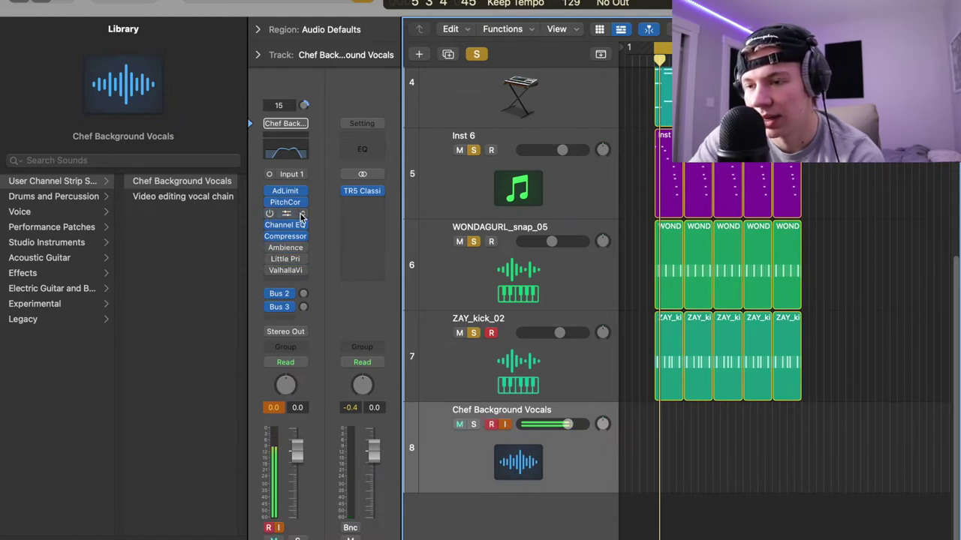
# - Remove the Little Alt, Ambience, Little PrimalTap and ValhallaVi plug-ins from the Chef Background Vocals track
pyautogui.click(300, 247)
pyautogui.click(329, 186)
pyautogui.click(304, 260)
pyautogui.click(324, 213)
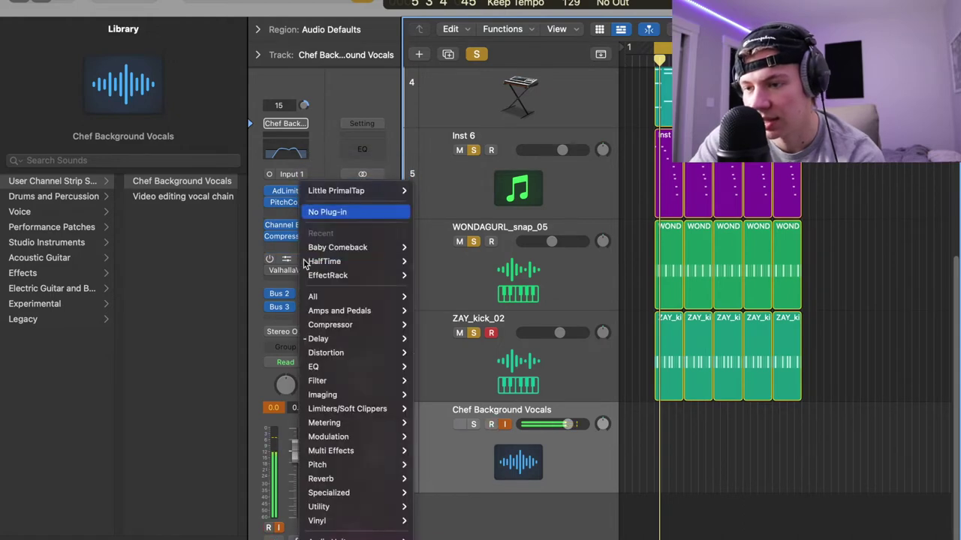
pyautogui.click(305, 272)
# - Insert ValhallaVintageVerb as Mono->Stereo after the Compressor, with 17.4% mix, 0.00 ms predelay and 1.41 s decay
pyautogui.click(289, 278)
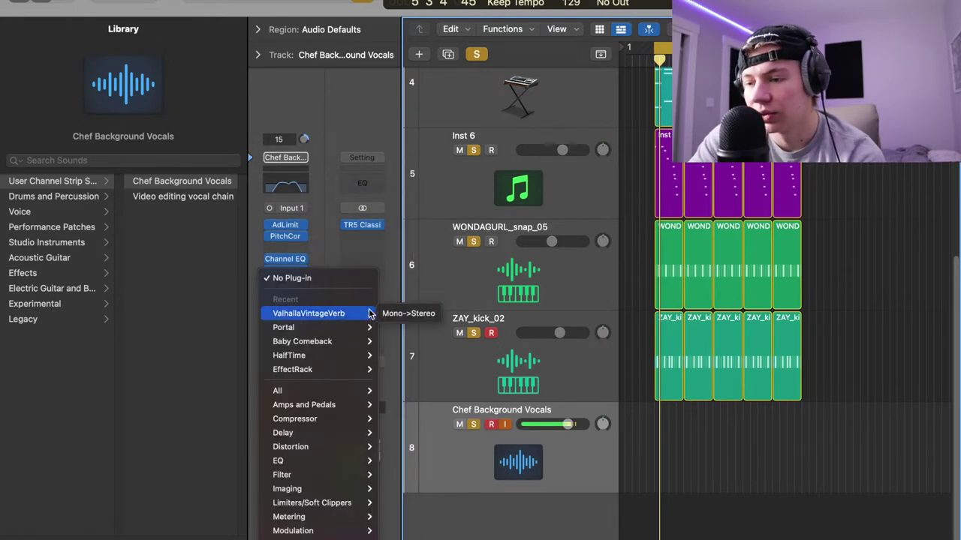
pyautogui.click(390, 313)
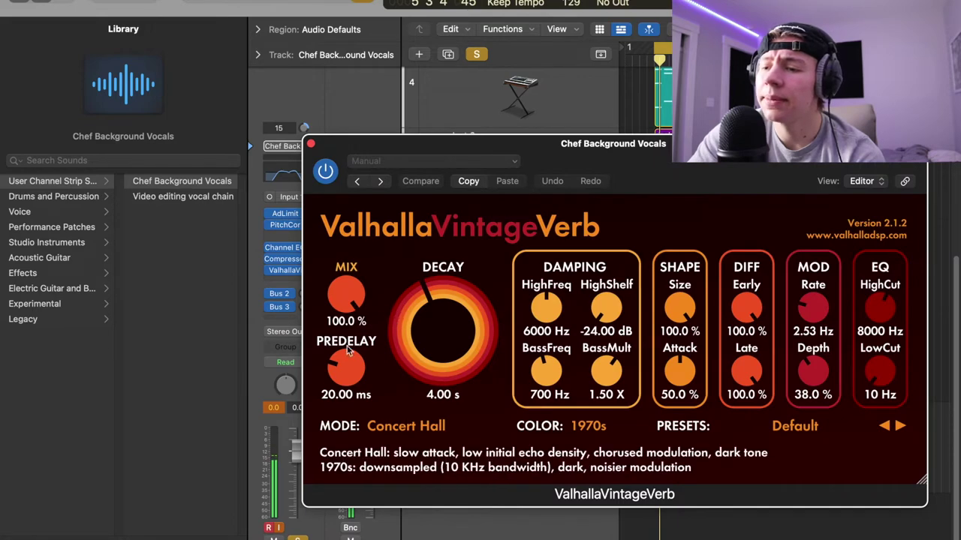
pyautogui.moveTo(344, 378); pyautogui.dragTo(343, 417)
pyautogui.moveTo(406, 326); pyautogui.dragTo(407, 354)
pyautogui.moveTo(355, 302); pyautogui.dragTo(351, 341)
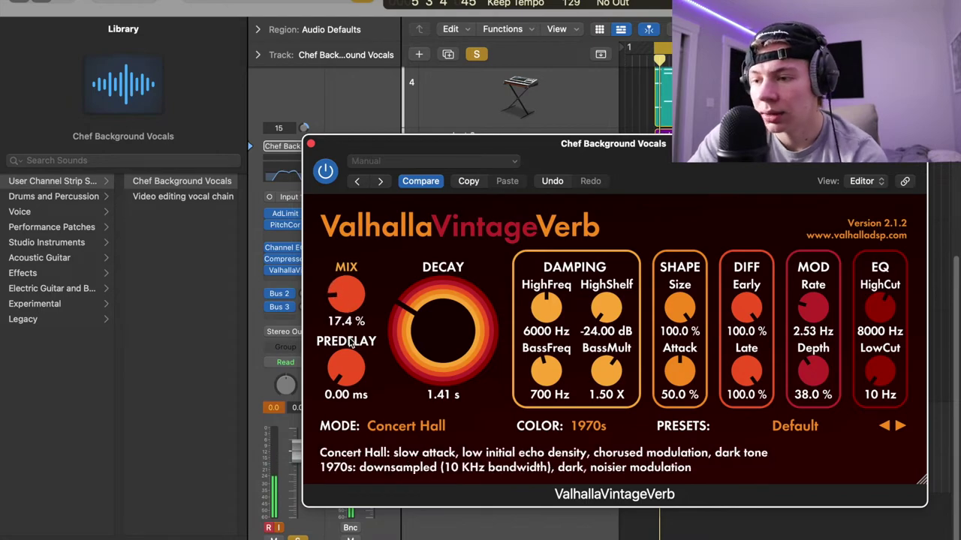
# - Set the ValhallaVintageVerb color to 1980s and close the plug-in
pyautogui.click(588, 426)
pyautogui.click(591, 467)
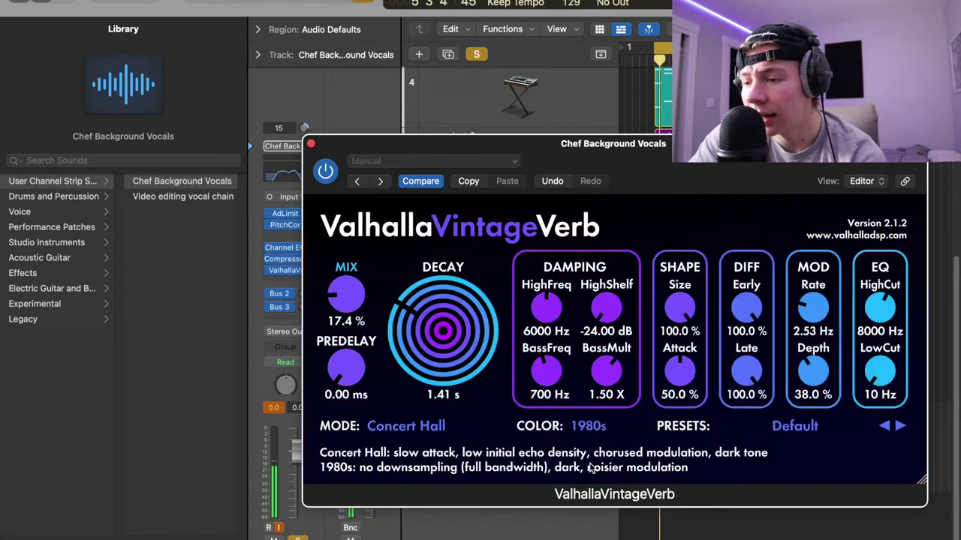
pyautogui.click(588, 426)
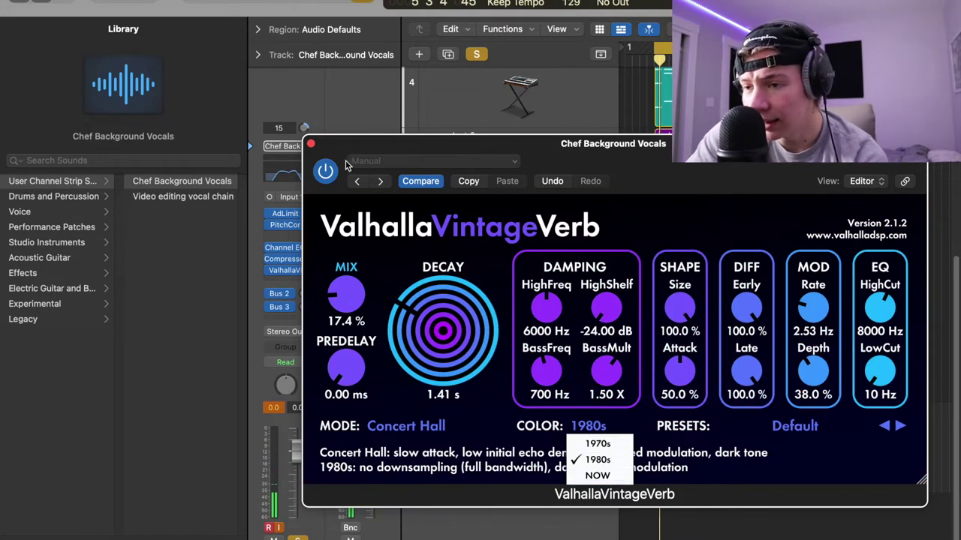
pyautogui.click(312, 144)
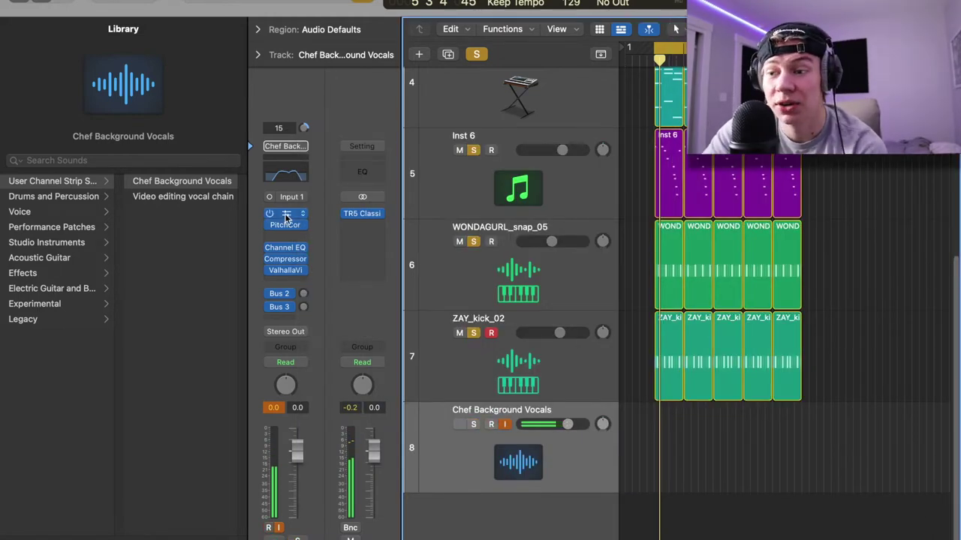
# - Examine the Adaptive Limiter settings on the Chef Background Vocals track
pyautogui.click(286, 216)
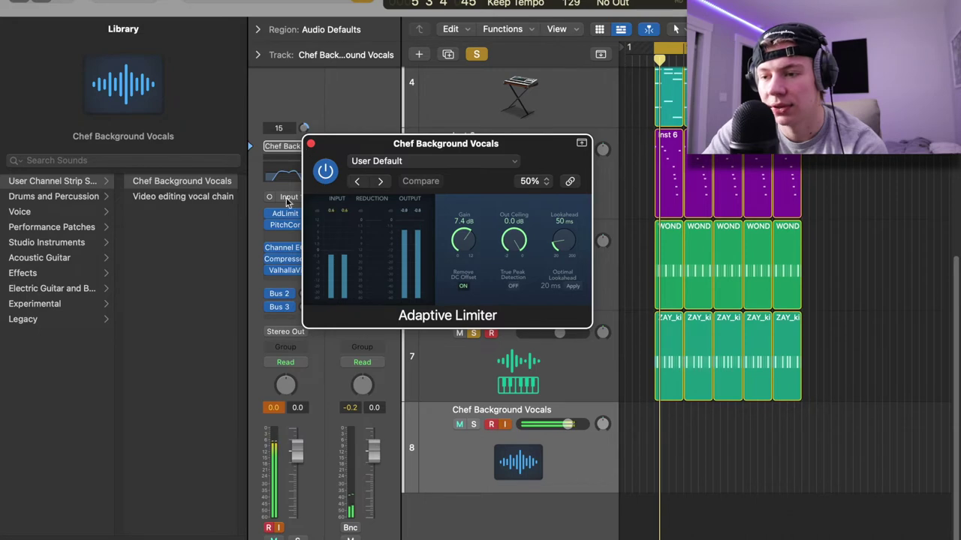
pyautogui.click(311, 144)
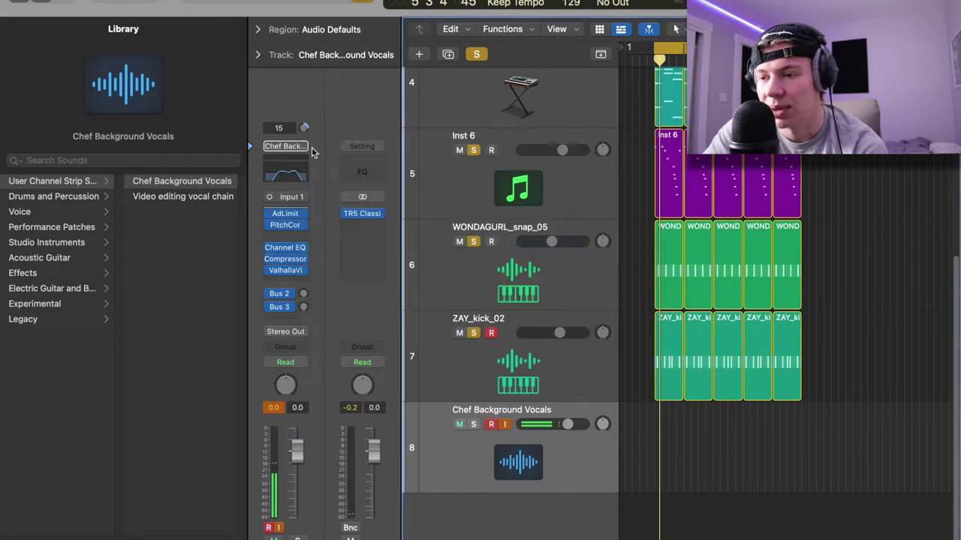
# - Set the vocal track's Pitch Correction plug-in to the major scale with root F and the normal range
pyautogui.click(285, 224)
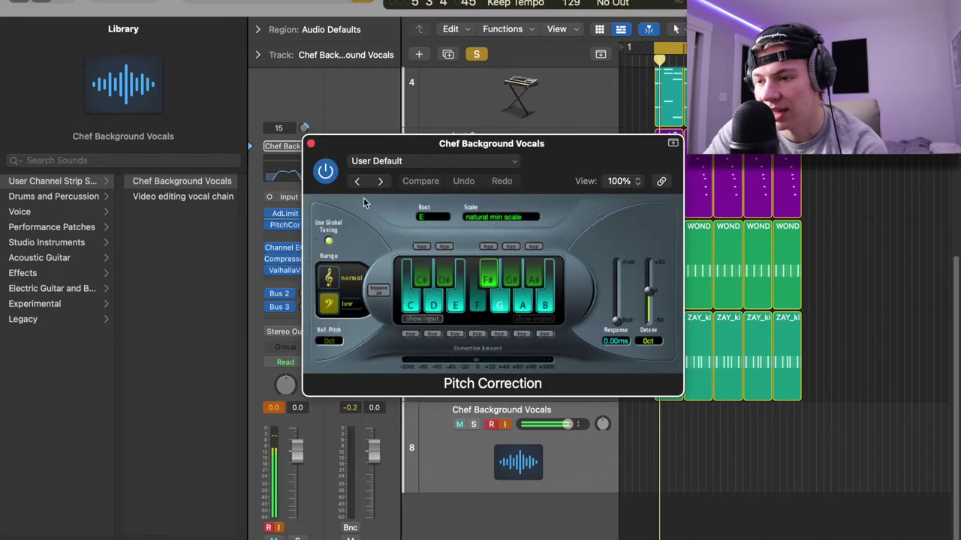
pyautogui.click(473, 218)
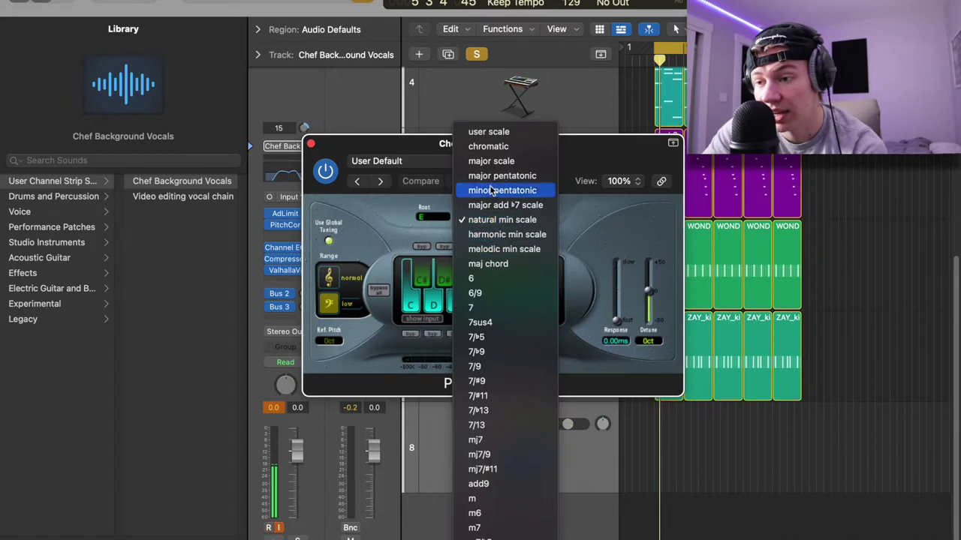
pyautogui.click(495, 160)
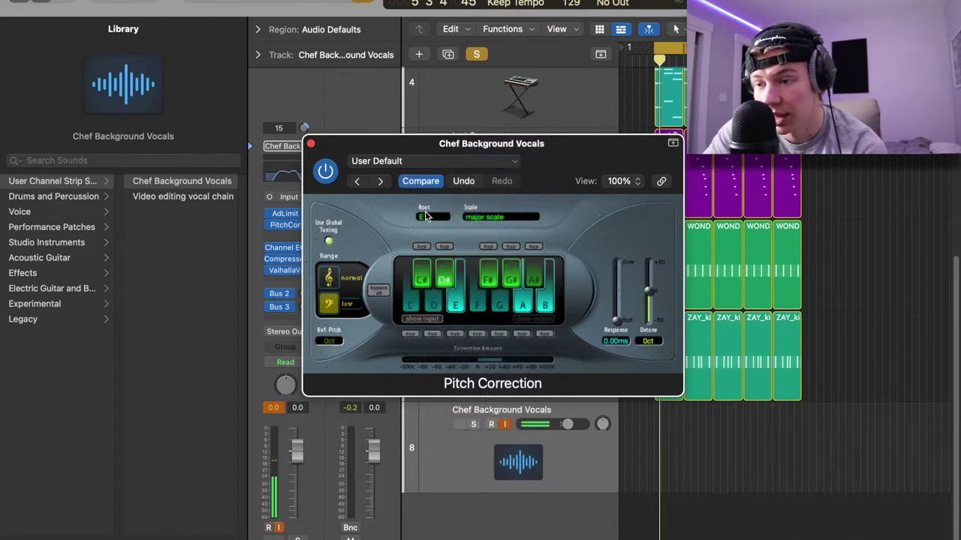
pyautogui.click(425, 217)
pyautogui.click(425, 234)
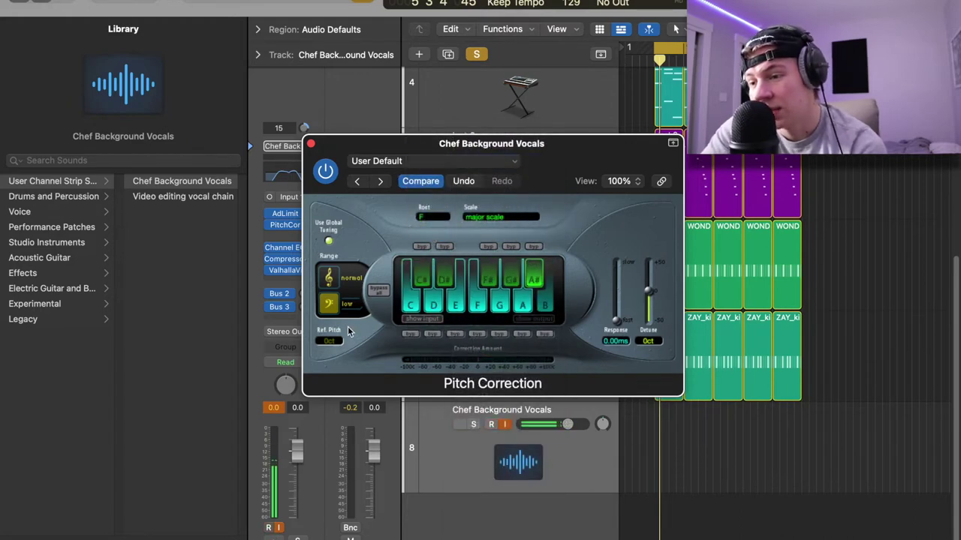
pyautogui.click(327, 278)
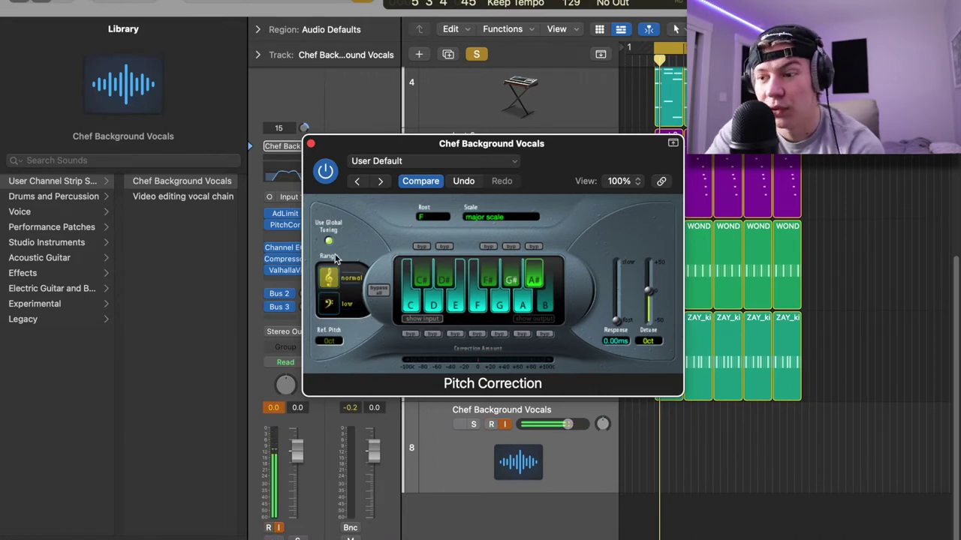
pyautogui.click(328, 303)
pyautogui.click(328, 278)
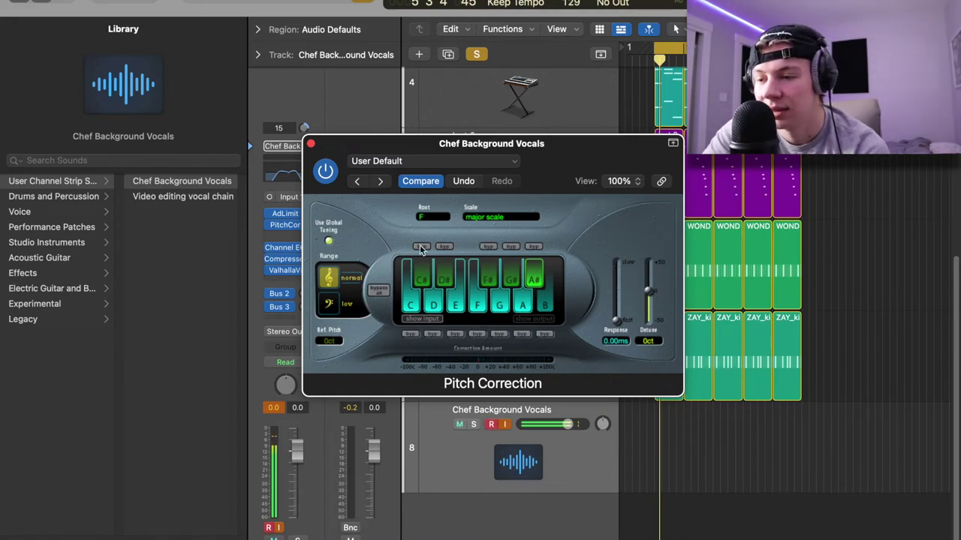
# - Bypass the Channel EQ, Compressor and ValhallaVi plug-ins, and solo the vocal track with record enable off
pyautogui.moveTo(269, 271)
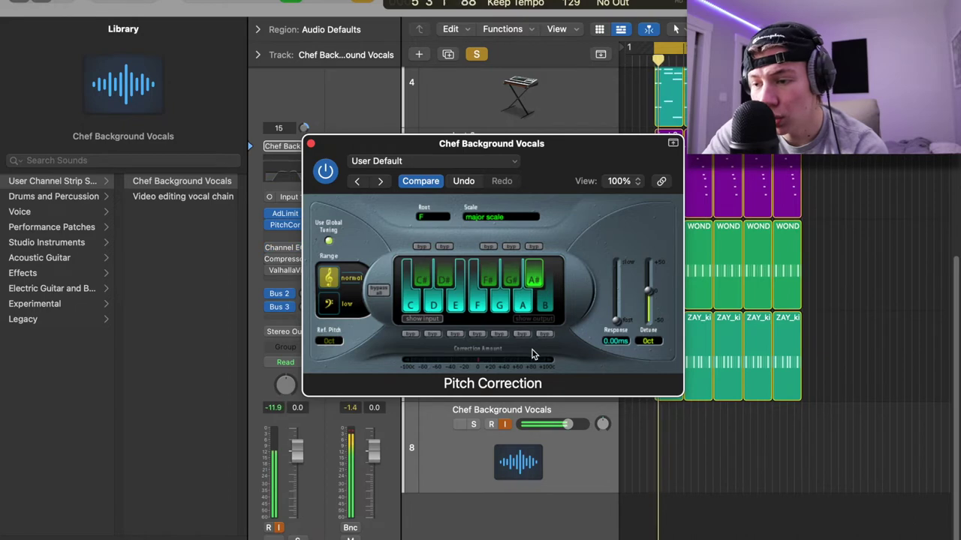
pyautogui.click(473, 425)
pyautogui.click(493, 425)
# - Try the Pitch Correction response at 999 ms, return it to 0.00 ms and close the plug-in
pyautogui.moveTo(617, 319); pyautogui.dragTo(616, 270)
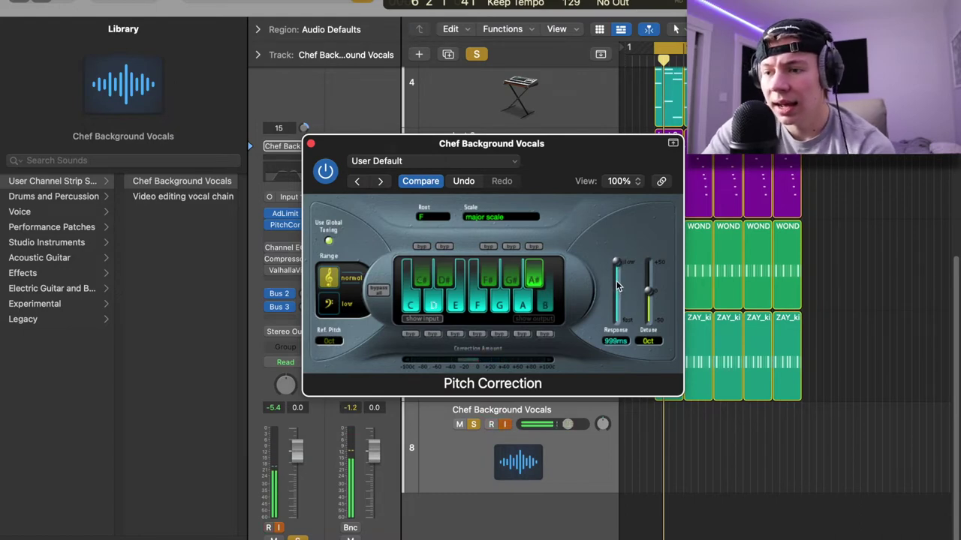
pyautogui.moveTo(615, 263); pyautogui.dragTo(620, 364)
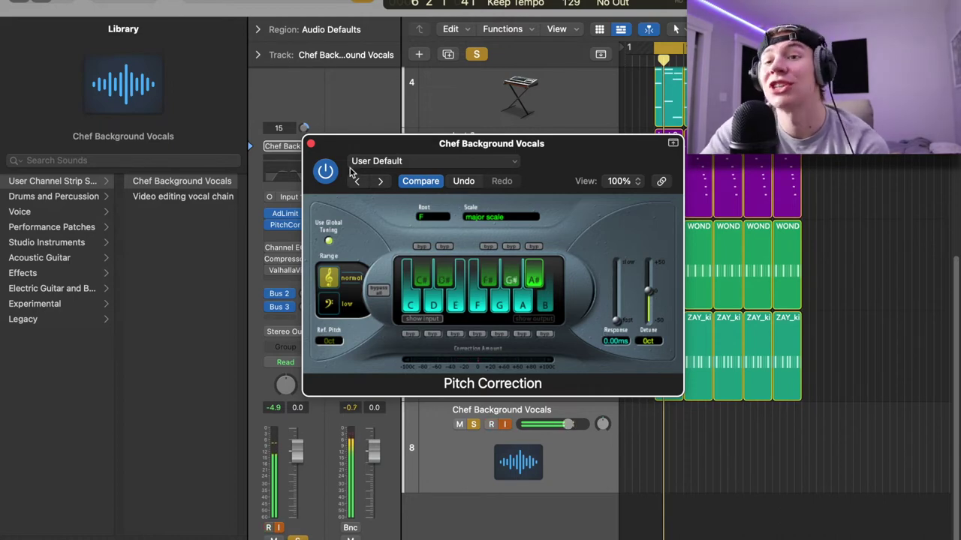
pyautogui.click(311, 144)
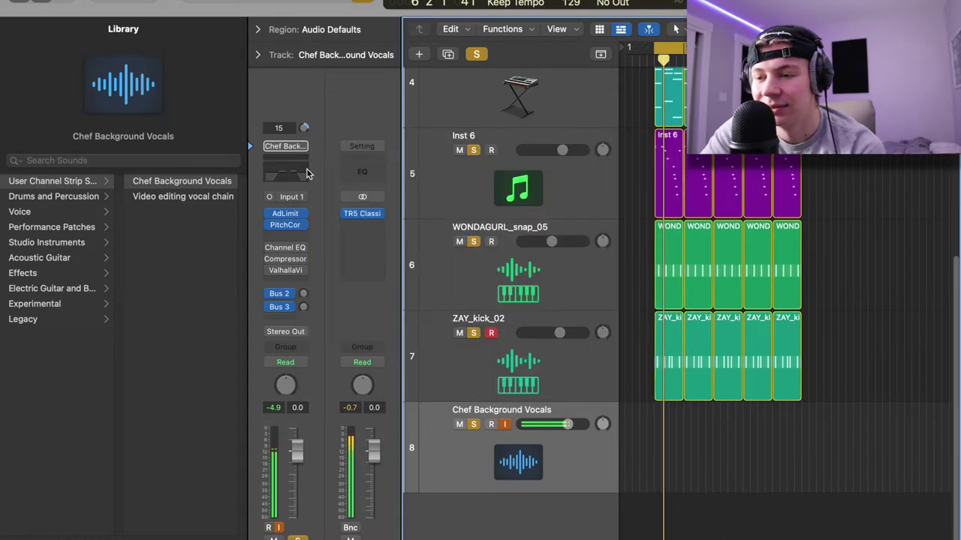
# - Unsolo the Chef Background Vocals track
pyautogui.click(475, 423)
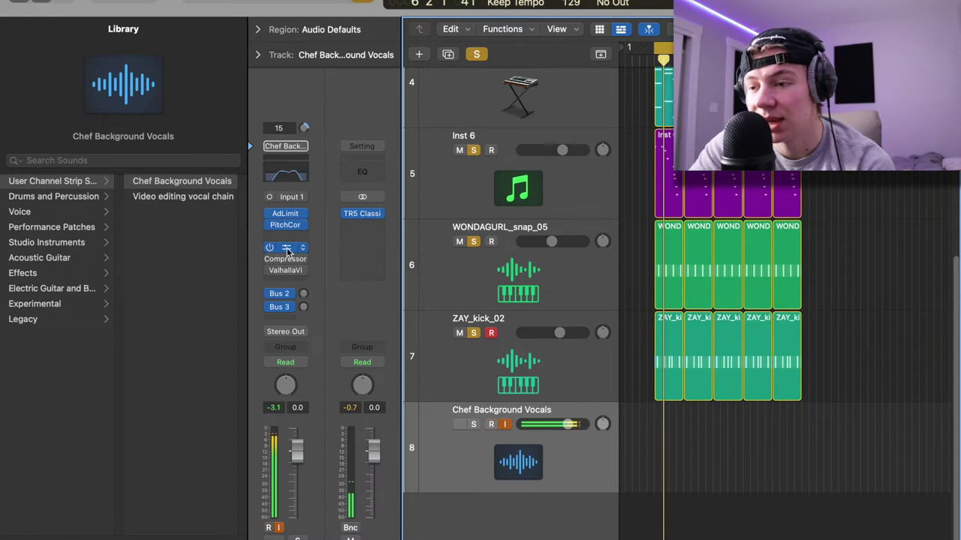
# - Set the Channel EQ's high cut to 5600 Hz and lower its low-cut frequency, closing the plug-in when done
pyautogui.click(287, 252)
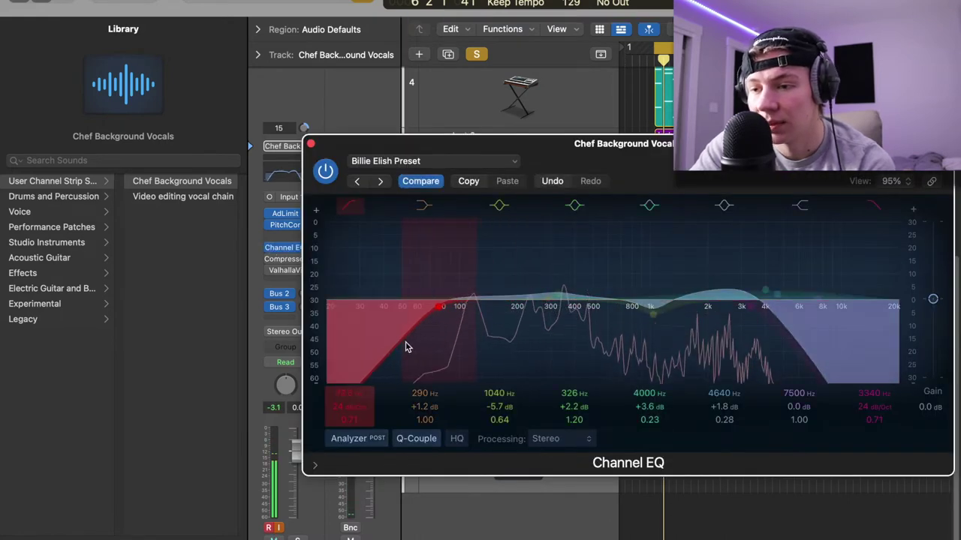
pyautogui.moveTo(792, 357); pyautogui.dragTo(826, 359)
pyautogui.moveTo(483, 352); pyautogui.dragTo(460, 351)
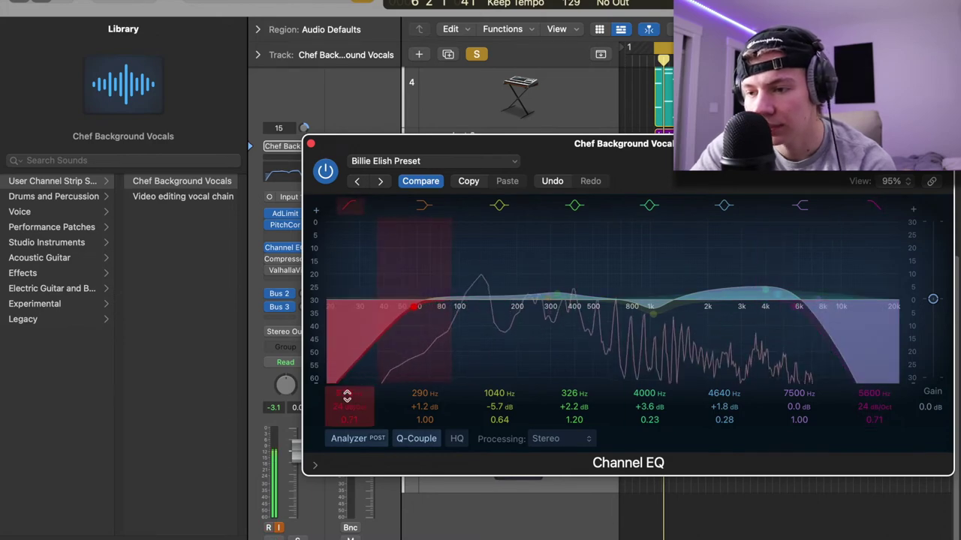
pyautogui.click(311, 144)
# - Turn the Compressor plug-in back on and review its Vintage VCA threshold and ratio settings
pyautogui.click(285, 259)
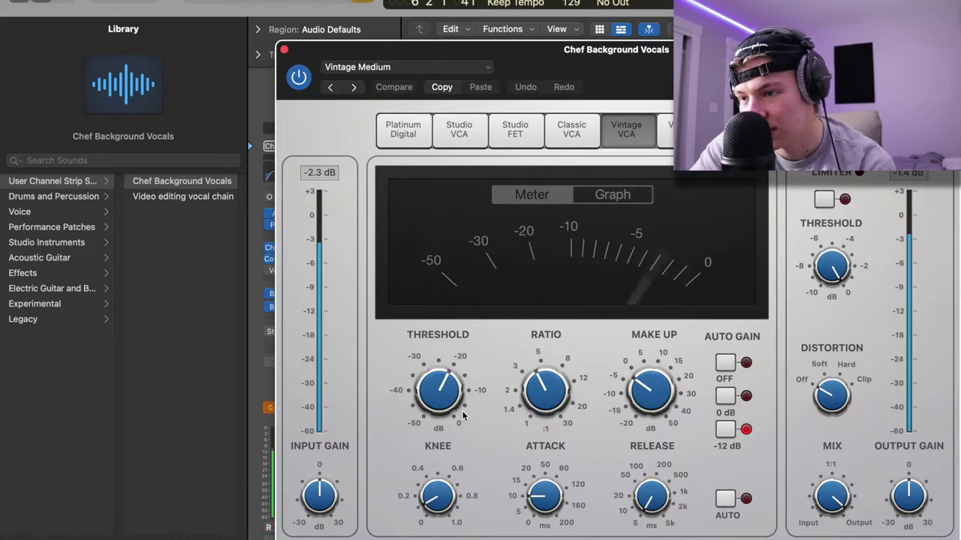
pyautogui.click(547, 393)
pyautogui.moveTo(475, 405)
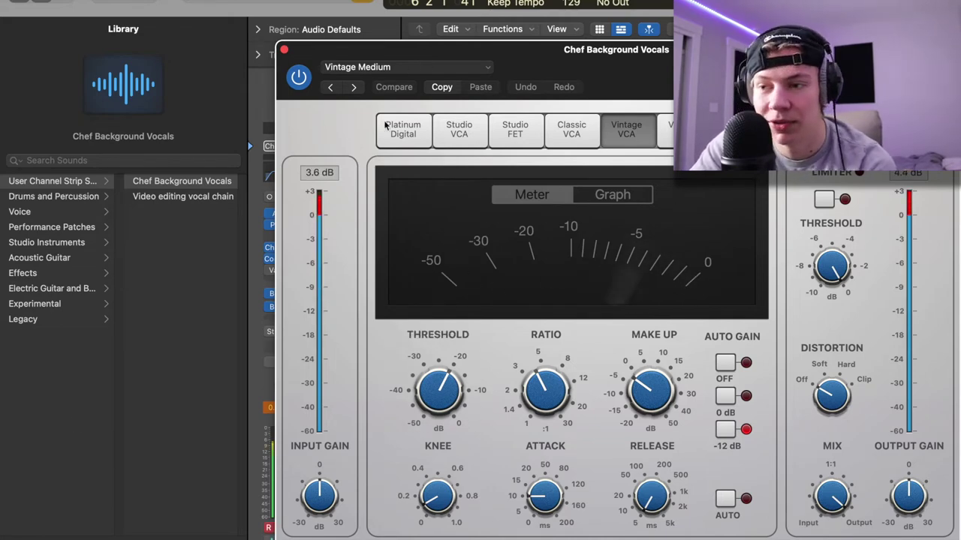
pyautogui.click(285, 49)
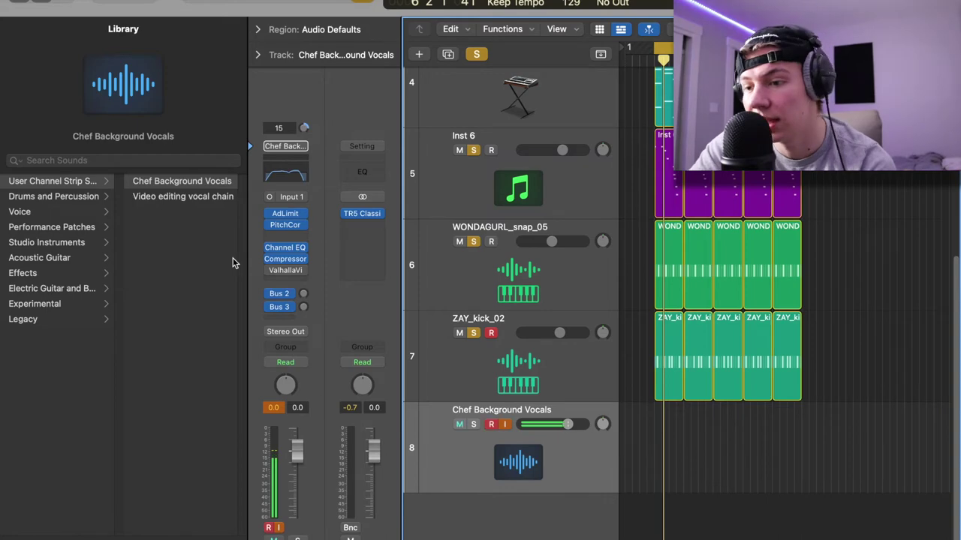
# - Turn the ValhallaVintageVerb reverb back on and review its settings
pyautogui.moveTo(269, 273)
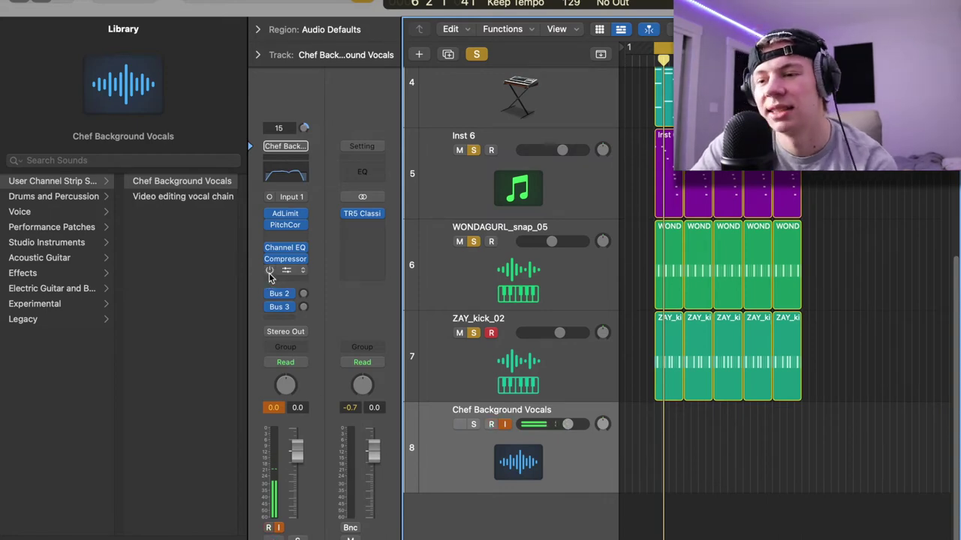
pyautogui.click(285, 275)
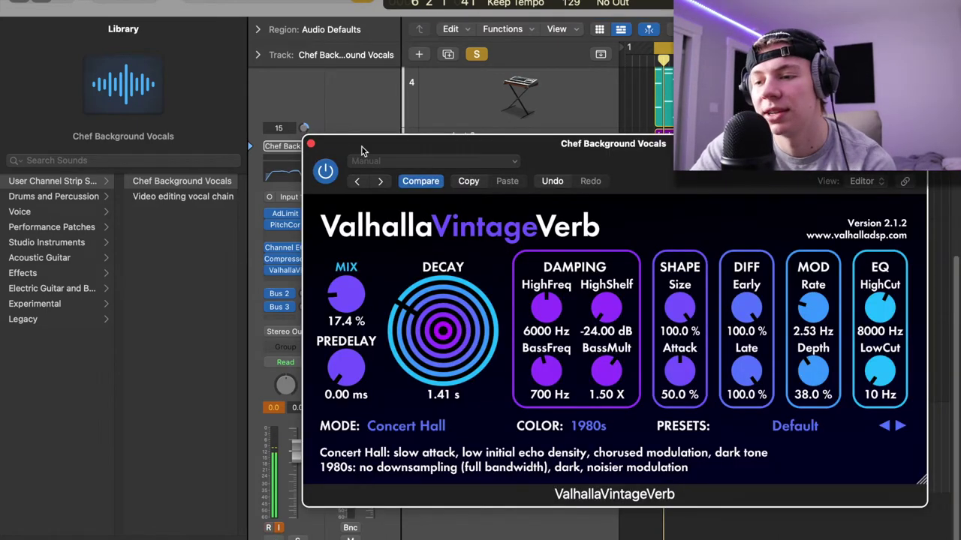
pyautogui.click(311, 144)
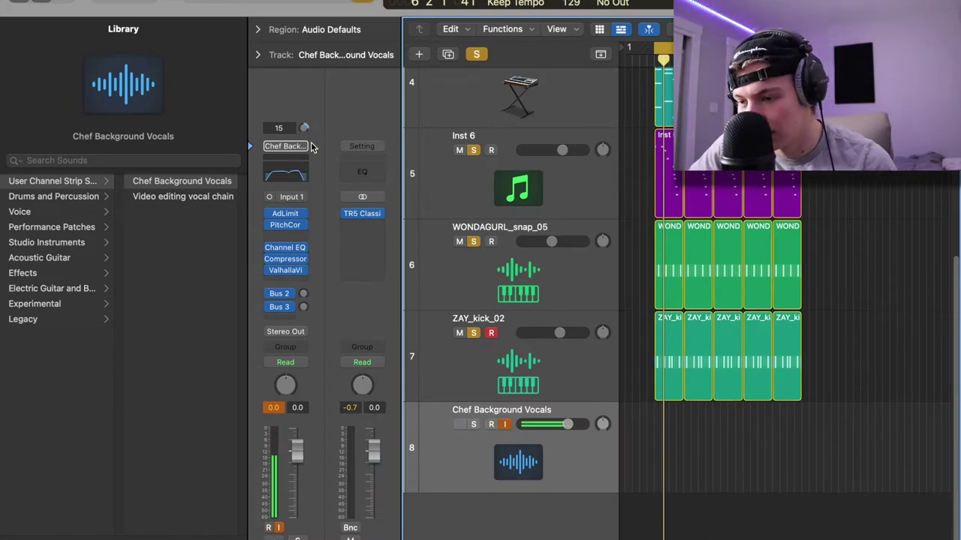
# - Solo the Chef Background Vocals track and lower its volume to -5.3 dB
pyautogui.click(460, 424)
pyautogui.moveTo(563, 430); pyautogui.dragTo(553, 430)
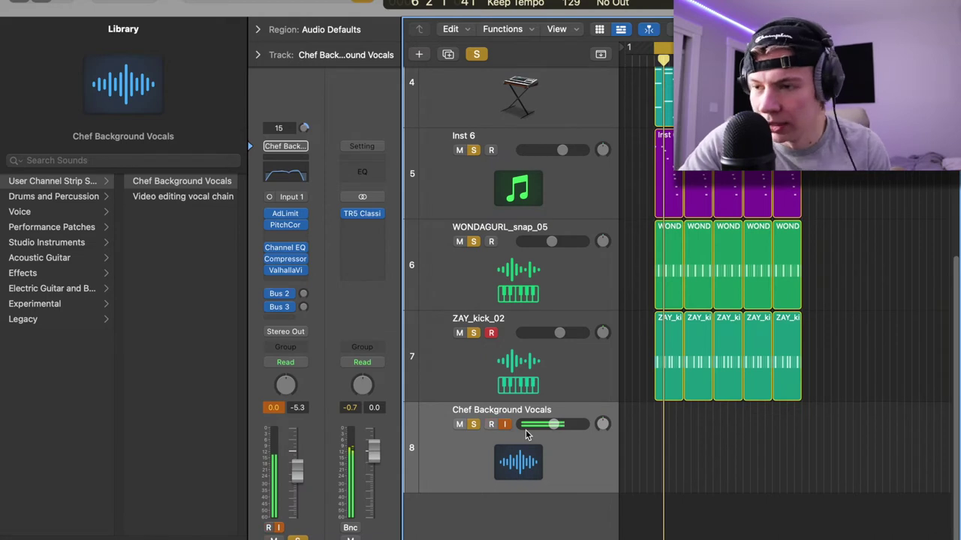
# - Play back the beat, then record looped vocal takes on the Chef Background Vocals track with input monitoring on
pyautogui.scroll(-5, 653, 421)
pyautogui.scroll(3, 652, 420)
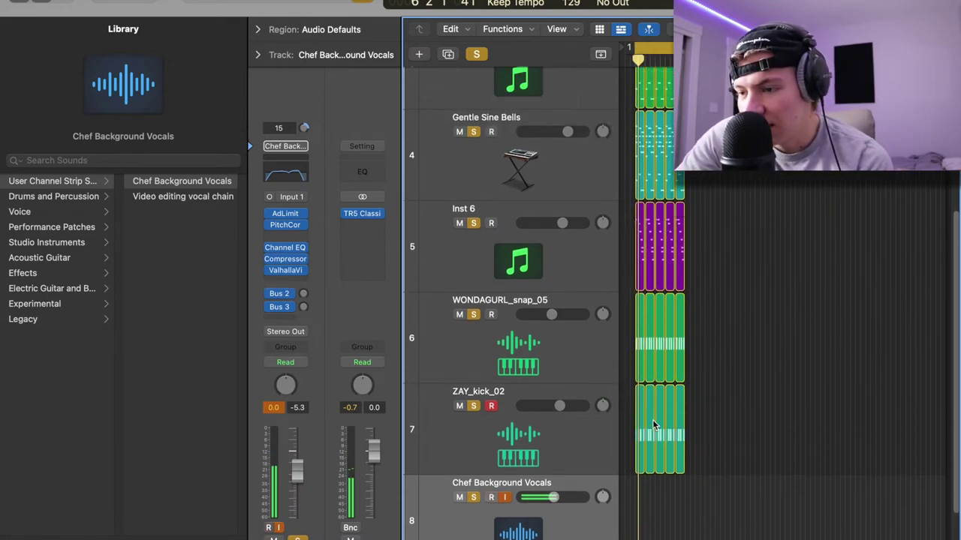
pyautogui.scroll(5, 653, 424)
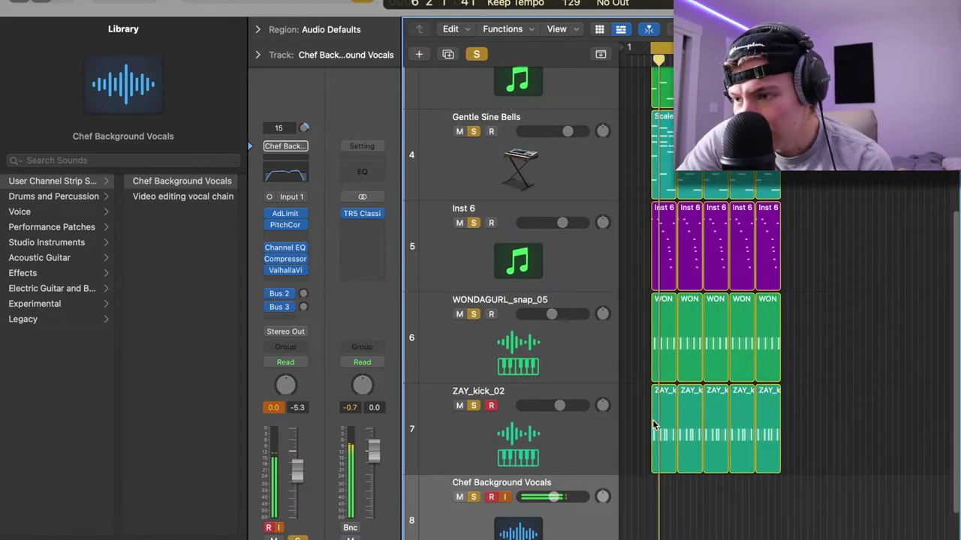
pyautogui.scroll(5, 653, 419)
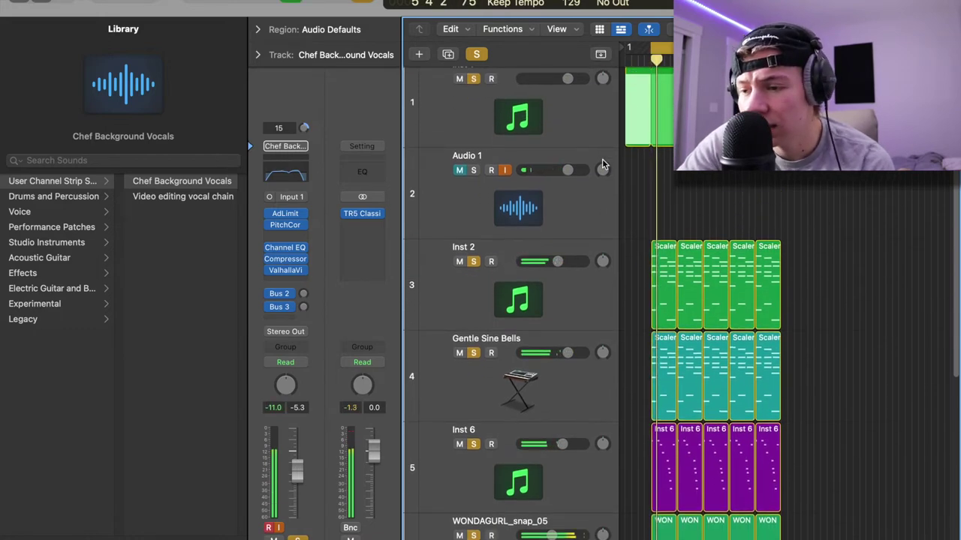
pyautogui.scroll(-5, 602, 164)
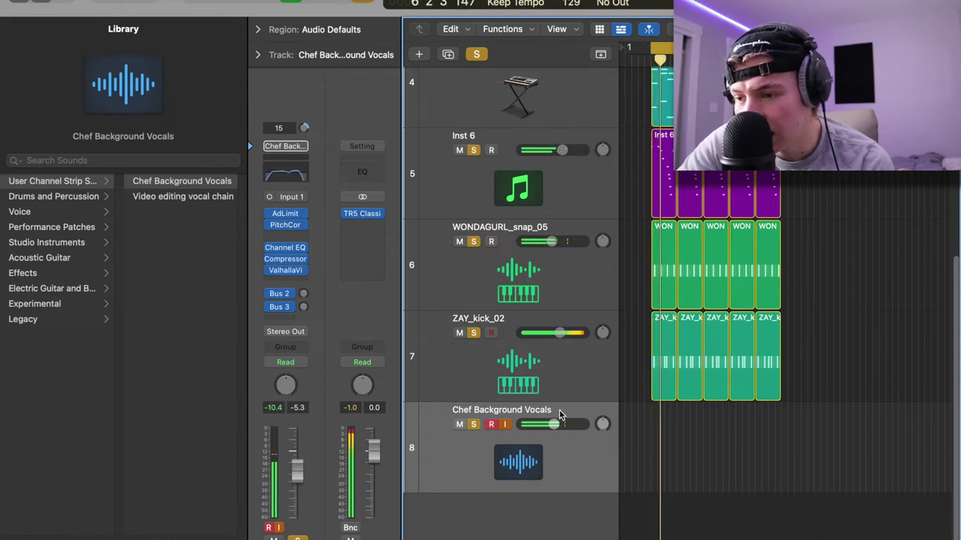
pyautogui.click(505, 425)
pyautogui.click(505, 424)
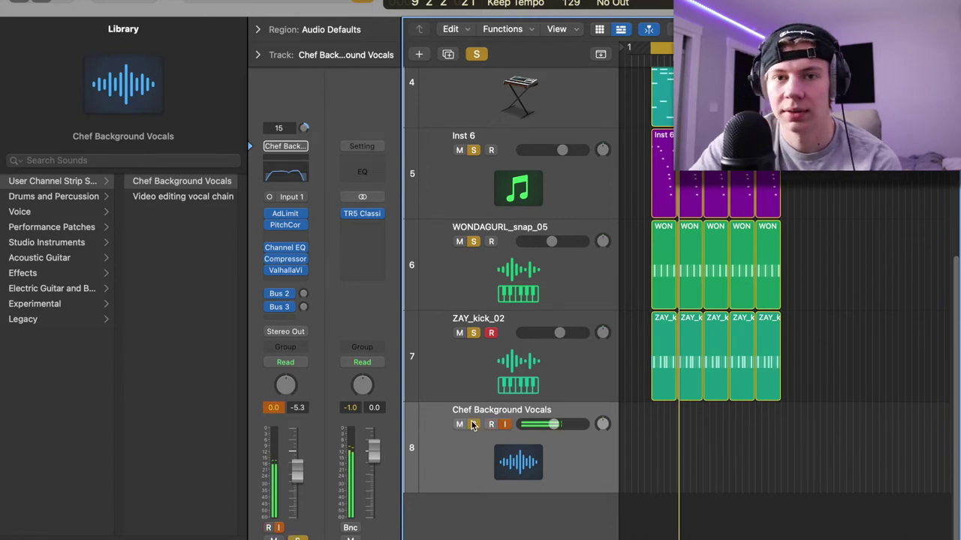
pyautogui.press('r')
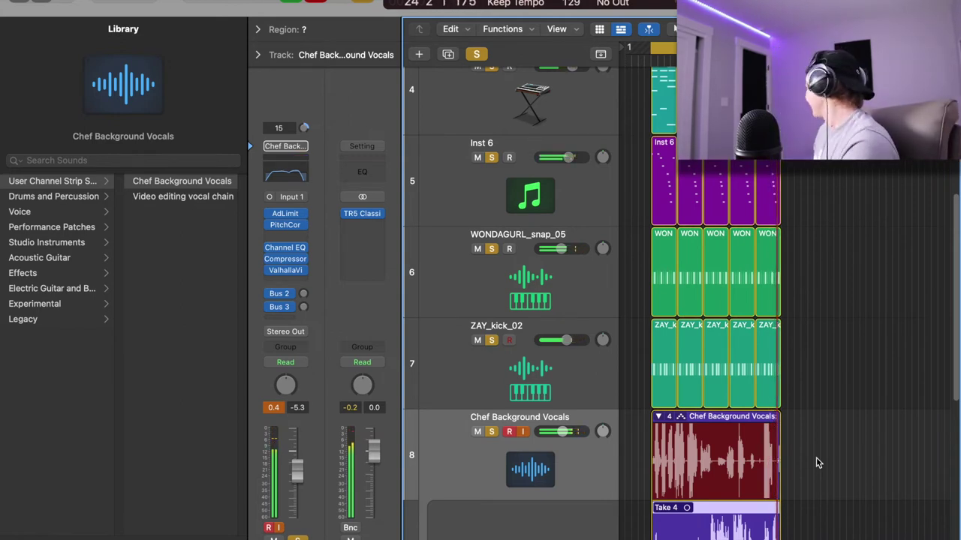
pyautogui.press('space')
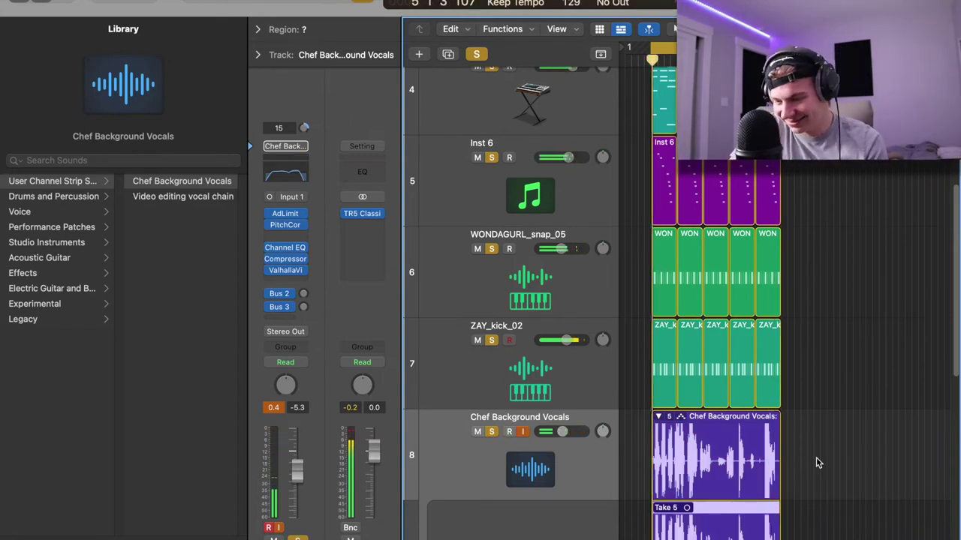
# - Clear the solo on all tracks and solo only the Chef Background Vocals track
pyautogui.scroll(-5, 542, 396)
pyautogui.scroll(-1, 542, 396)
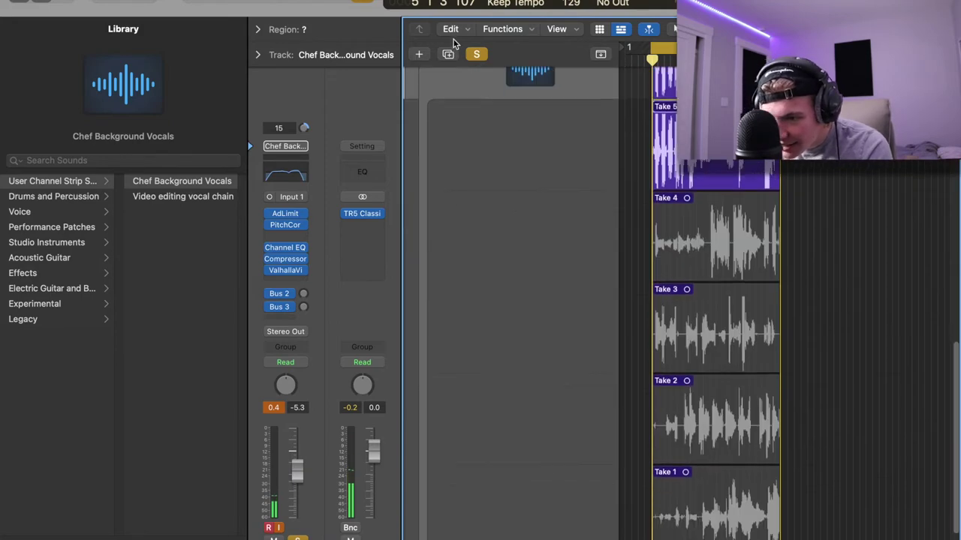
pyautogui.click(474, 53)
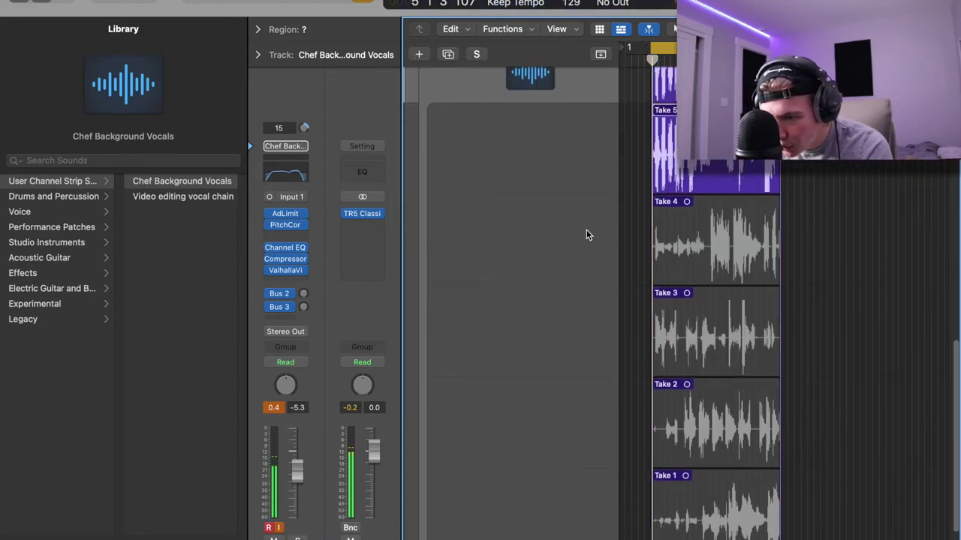
pyautogui.scroll(5, 586, 230)
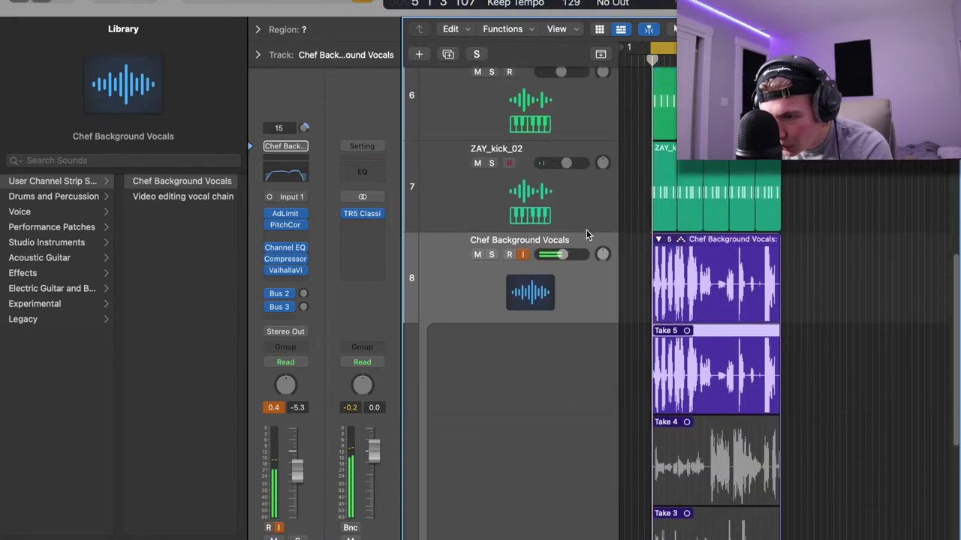
pyautogui.click(504, 256)
pyautogui.click(476, 55)
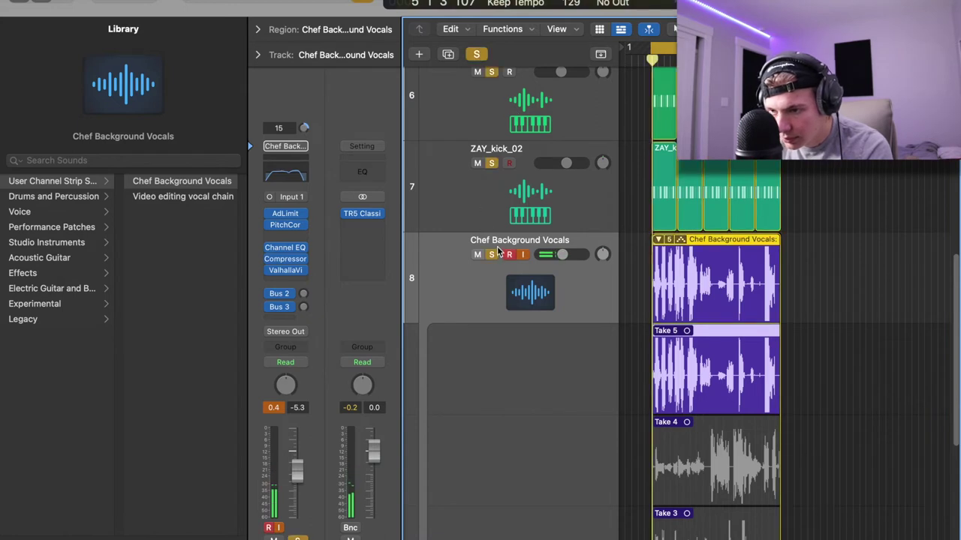
pyautogui.click(479, 52)
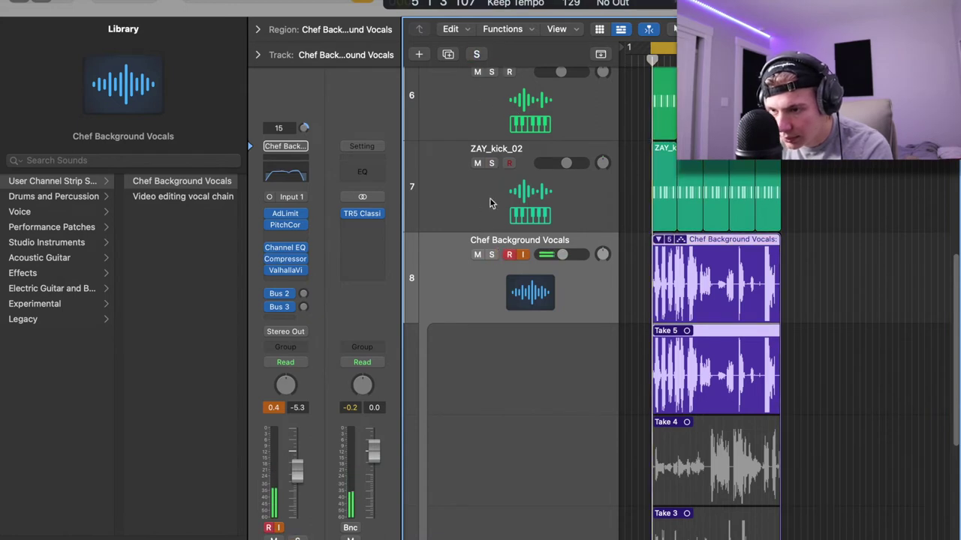
pyautogui.click(491, 255)
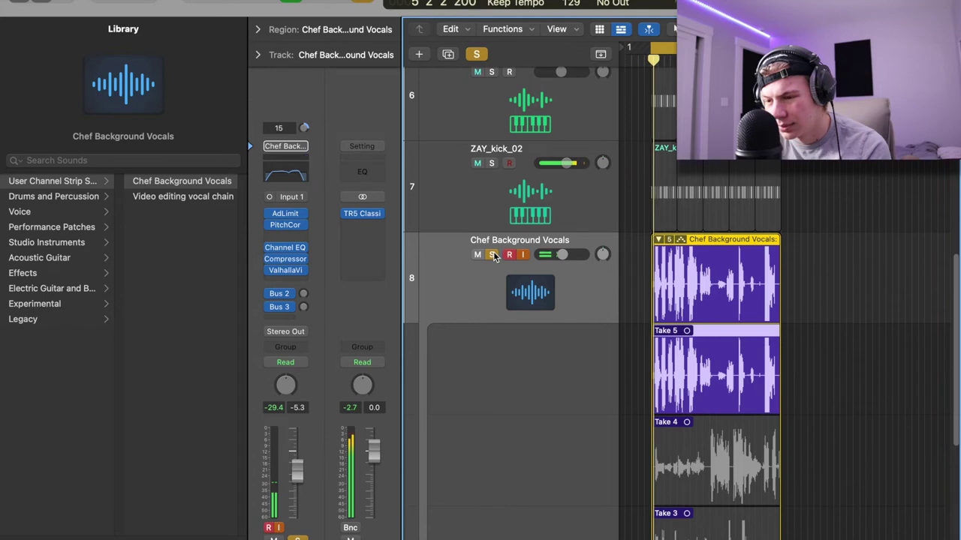
# - Solo the ZAY_kick_02, WONDAGURL_snap_05, Inst 6, Gentle Sine Bells and Inst 2 tracks along with the vocals
pyautogui.scroll(-1, 765, 282)
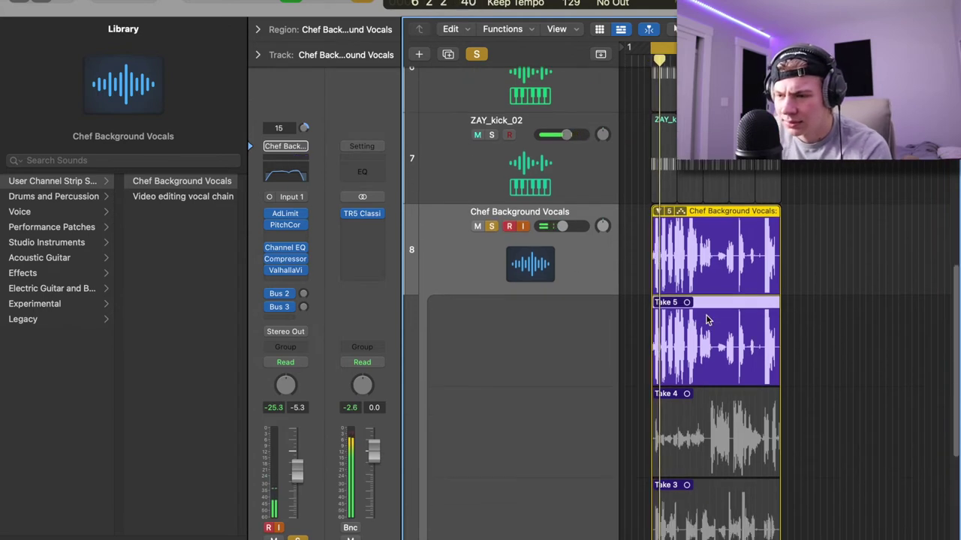
pyautogui.scroll(3, 565, 225)
pyautogui.scroll(4, 564, 225)
pyautogui.moveTo(490, 298); pyautogui.dragTo(486, 238)
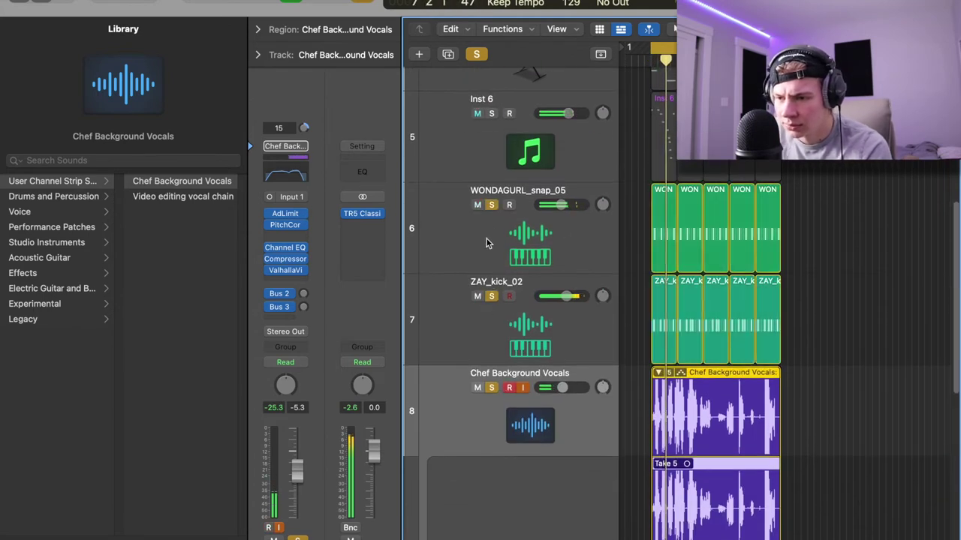
pyautogui.scroll(6, 494, 218)
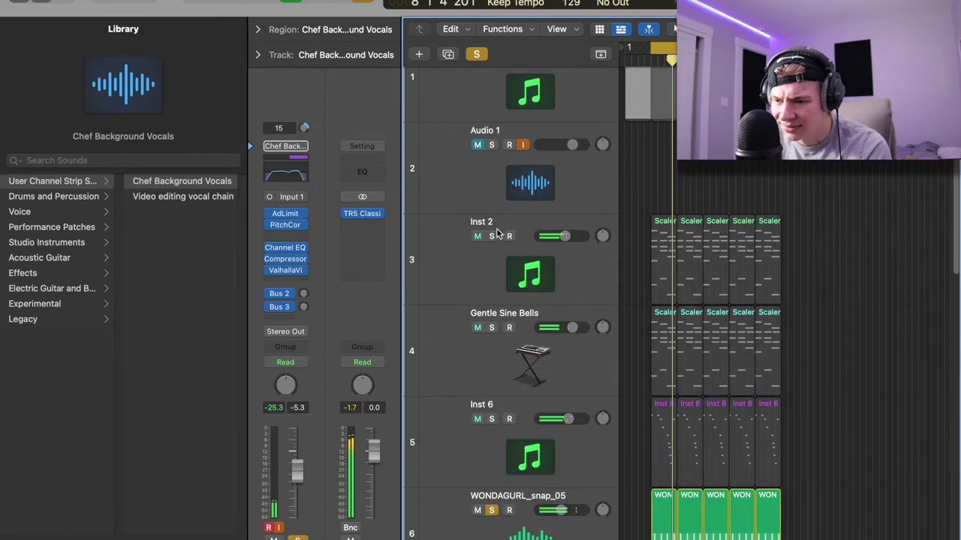
pyautogui.scroll(-3, 492, 263)
pyautogui.scroll(1, 490, 321)
pyautogui.moveTo(490, 322); pyautogui.dragTo(491, 225)
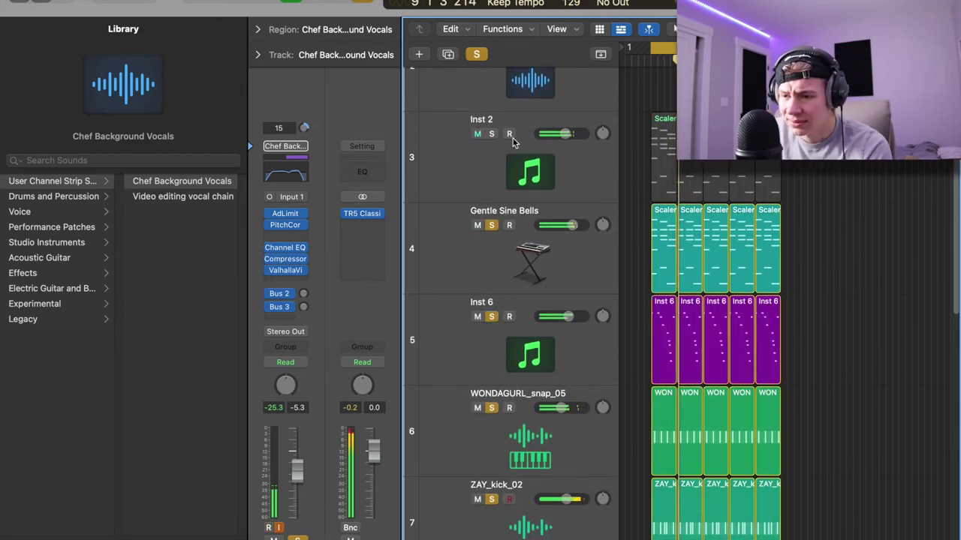
pyautogui.click(491, 133)
# - Shorten the Chef Background Vocals take folder from its end so it spans about the first two beat regions
pyautogui.scroll(-8, 503, 146)
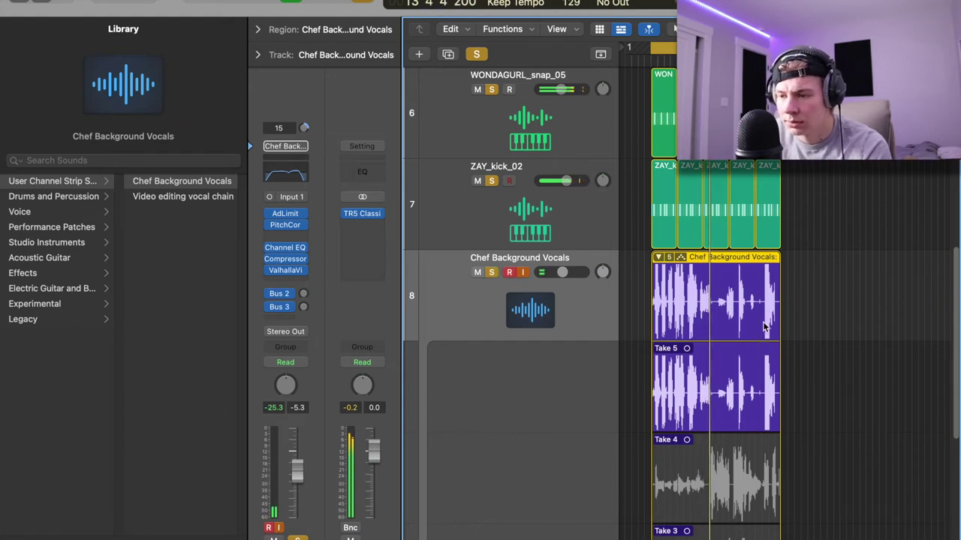
pyautogui.moveTo(778, 330); pyautogui.dragTo(701, 333)
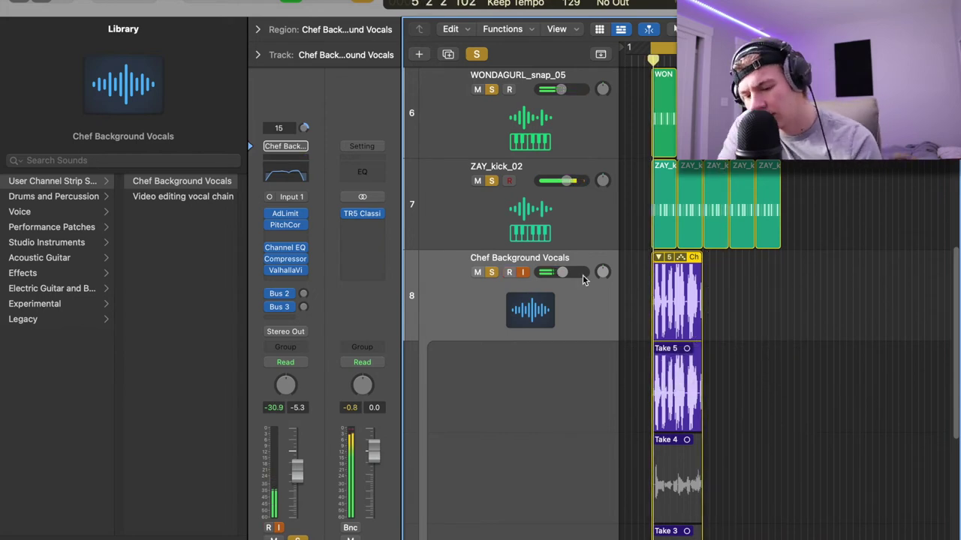
# - Repeat the vocal take folder twice and trim the last copy to 4 bars so it ends with the beat regions
pyautogui.press('super+r')
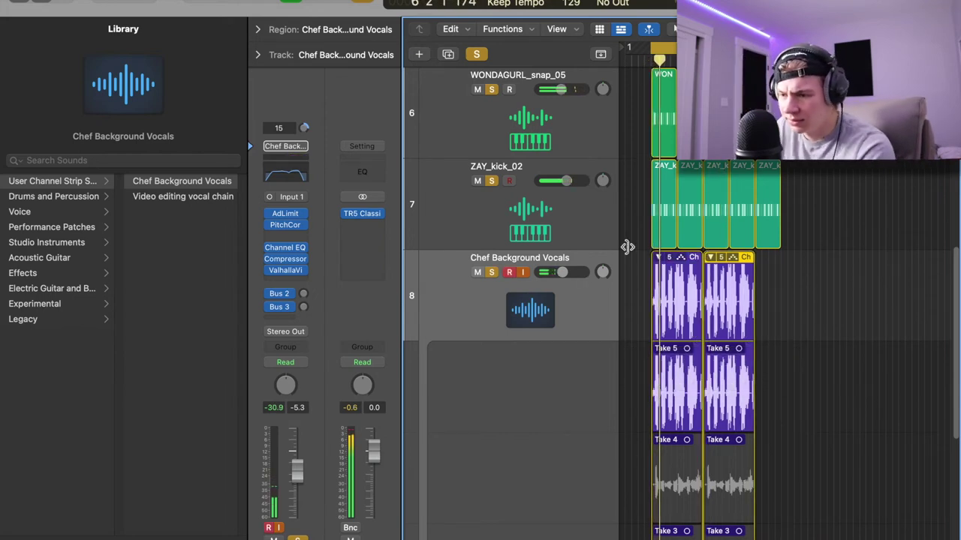
pyautogui.press('super+r')
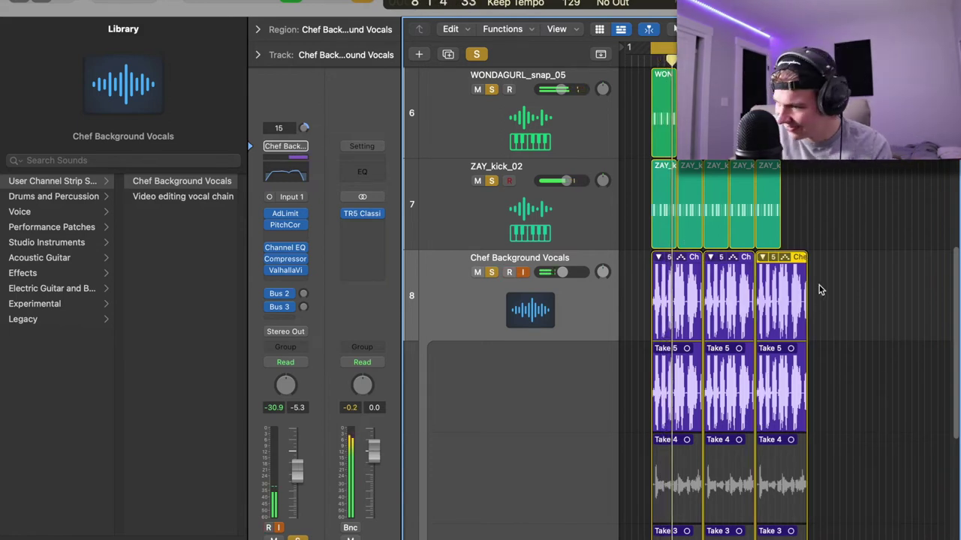
pyautogui.moveTo(797, 315); pyautogui.dragTo(771, 317)
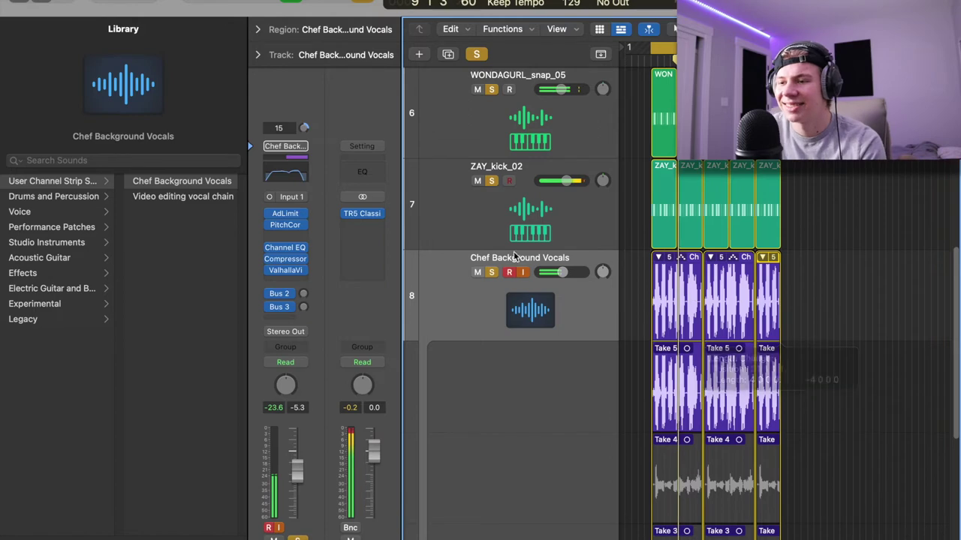
pyautogui.scroll(5, 509, 251)
pyautogui.click(287, 237)
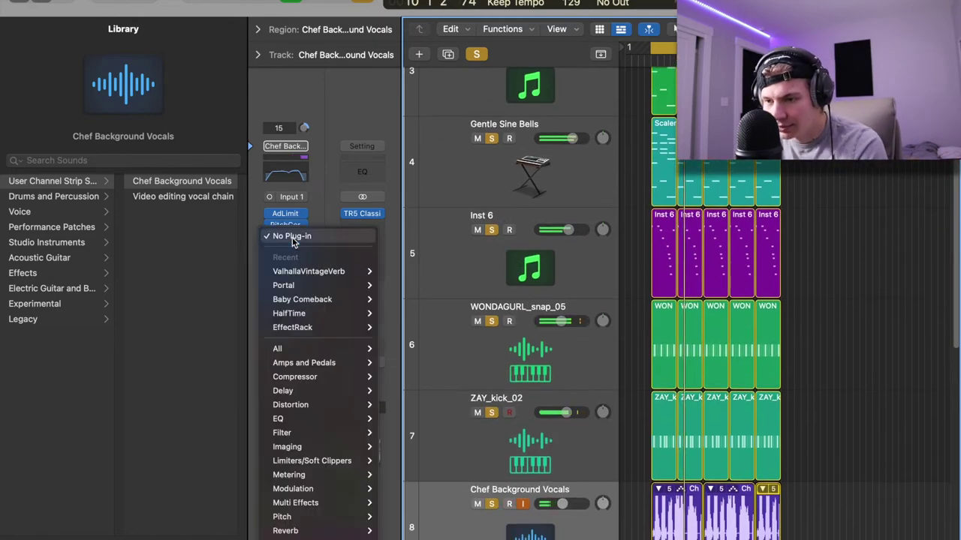
pyautogui.moveTo(346, 319)
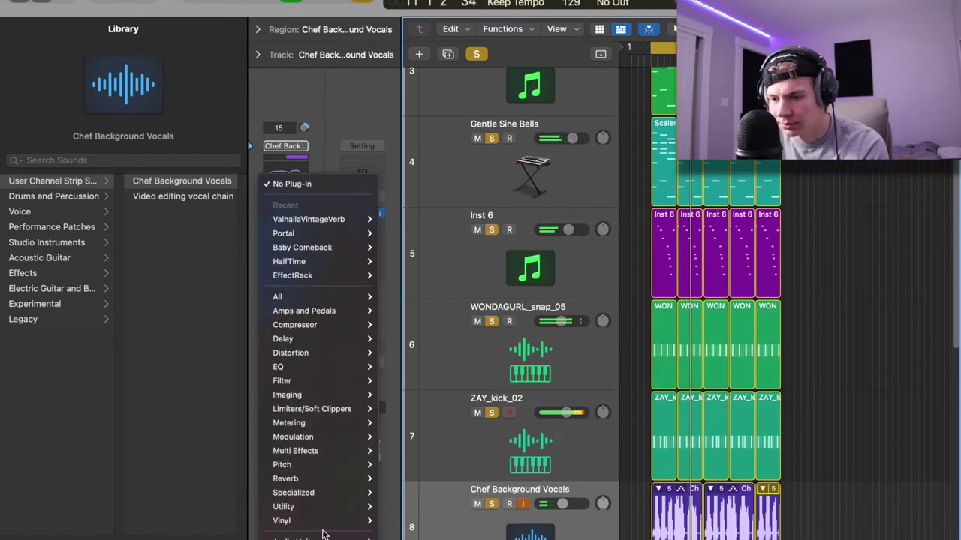
pyautogui.moveTo(323, 536)
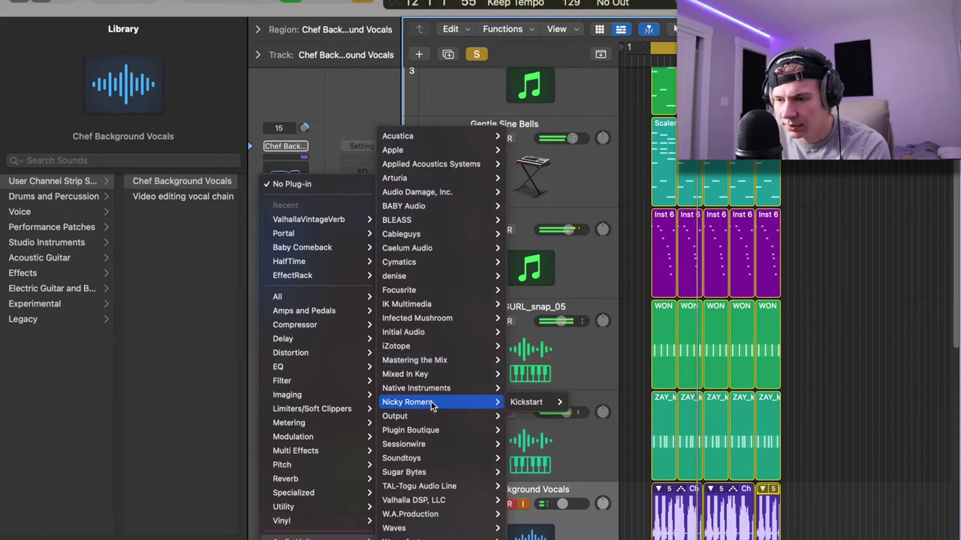
pyautogui.moveTo(449, 447)
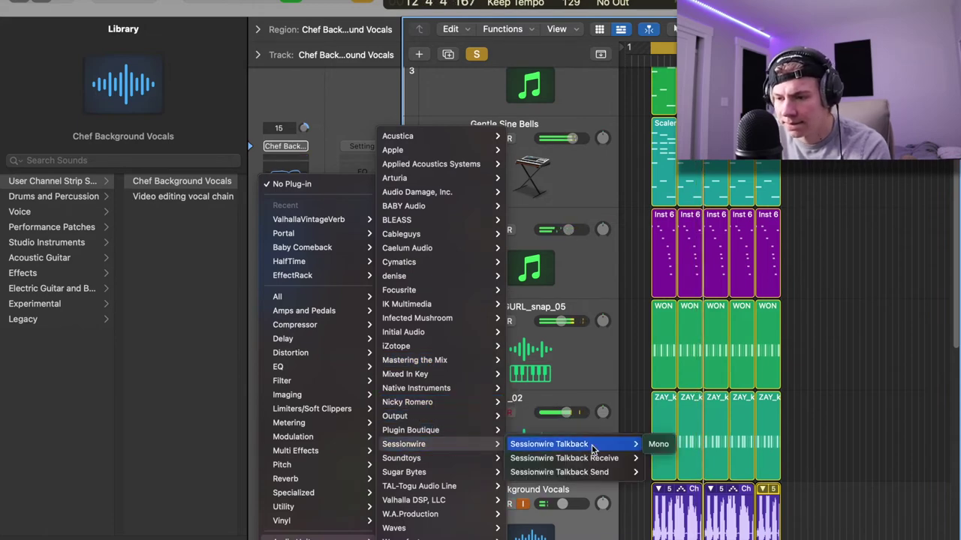
pyautogui.click(638, 387)
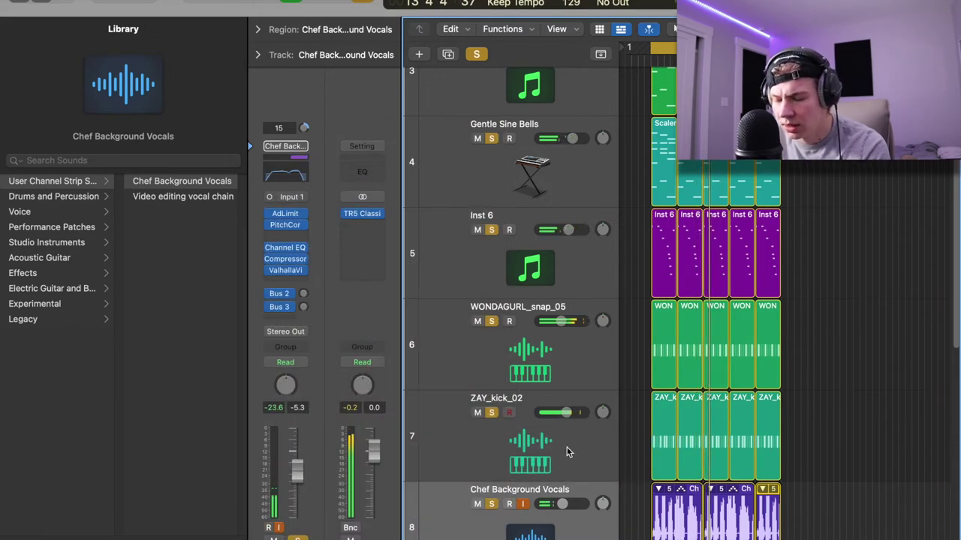
pyautogui.scroll(-4, 572, 439)
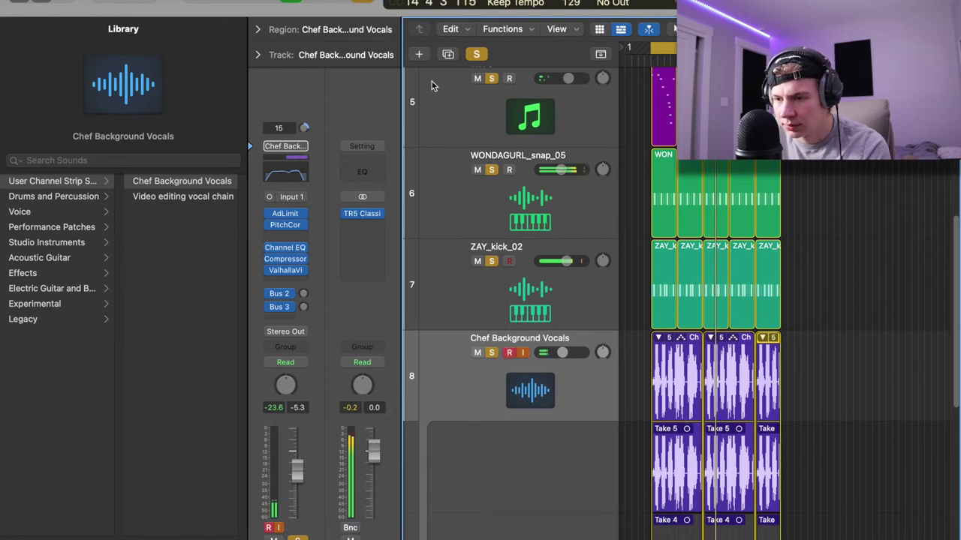
# - Mute the Chef Background Vocals track and clear the solo on all tracks
pyautogui.click(453, 197)
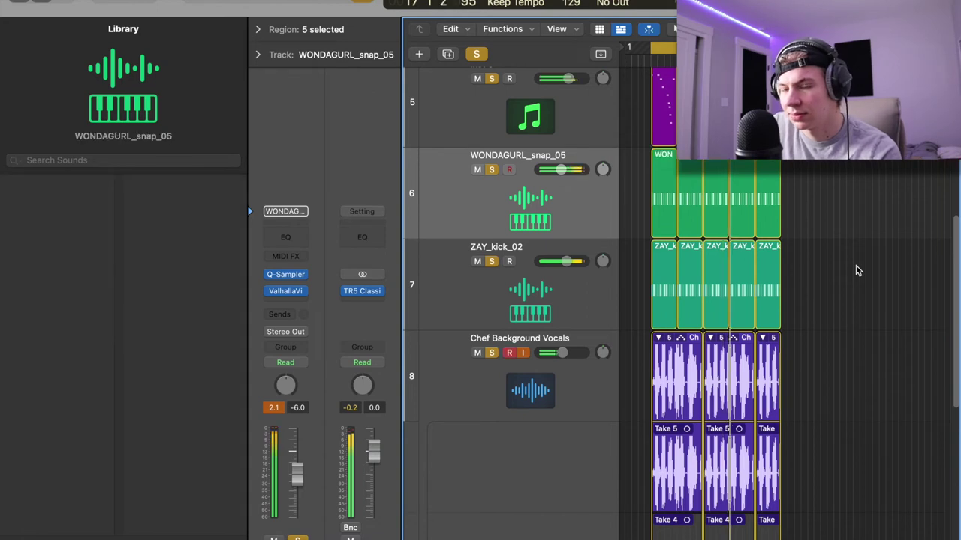
pyautogui.click(858, 270)
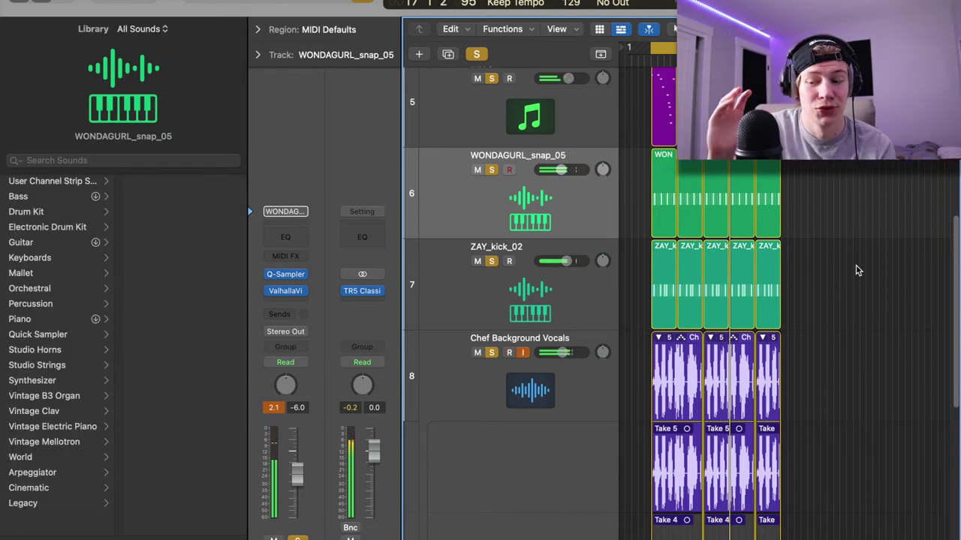
pyautogui.click(491, 354)
pyautogui.click(488, 354)
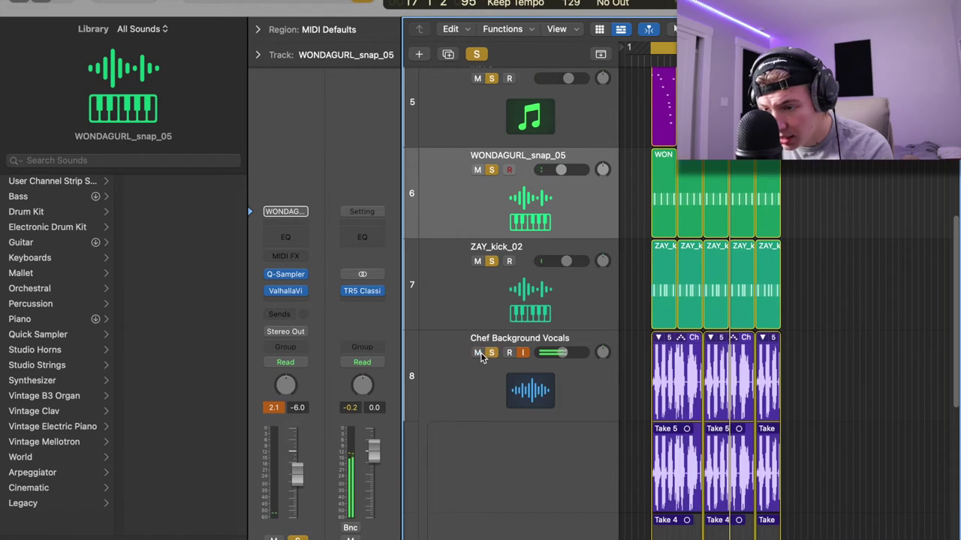
pyautogui.click(478, 351)
pyautogui.click(481, 354)
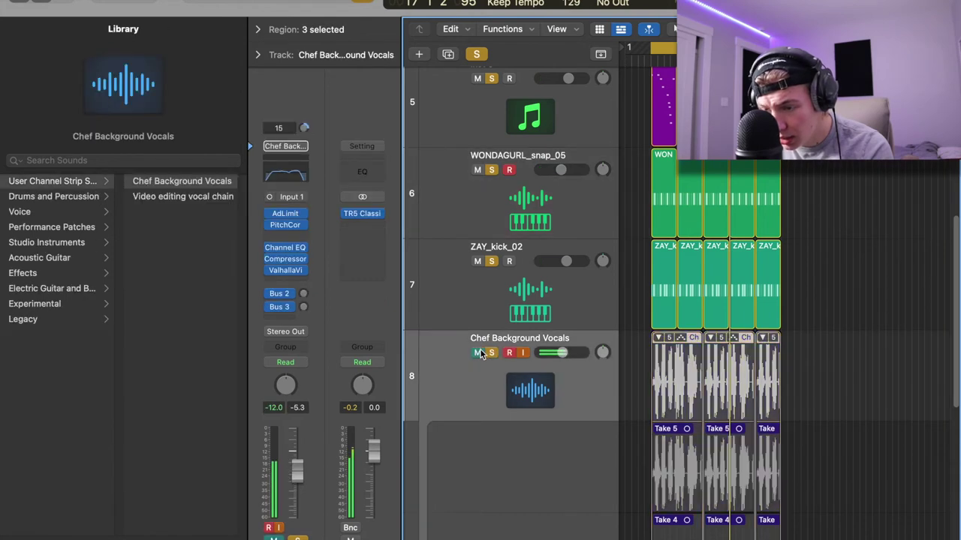
pyautogui.click(469, 294)
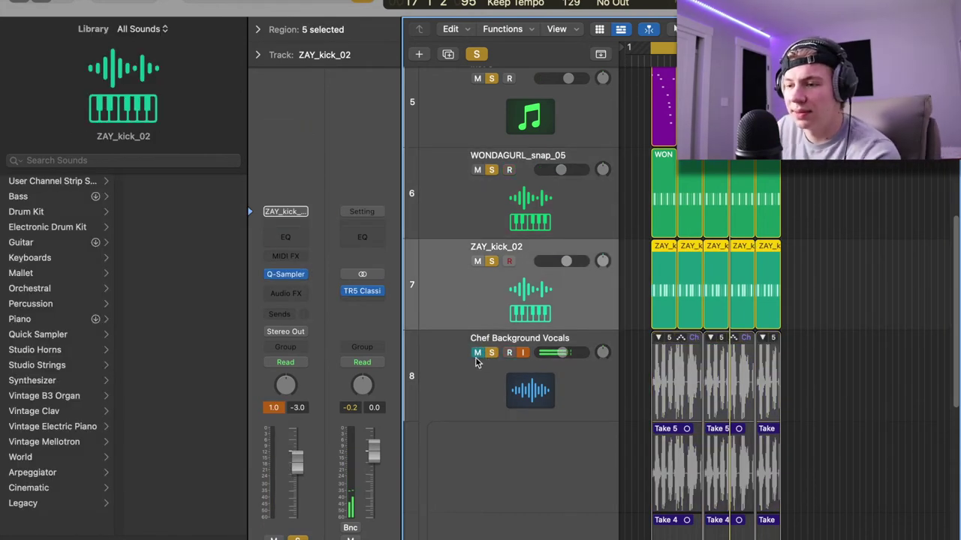
pyautogui.click(470, 55)
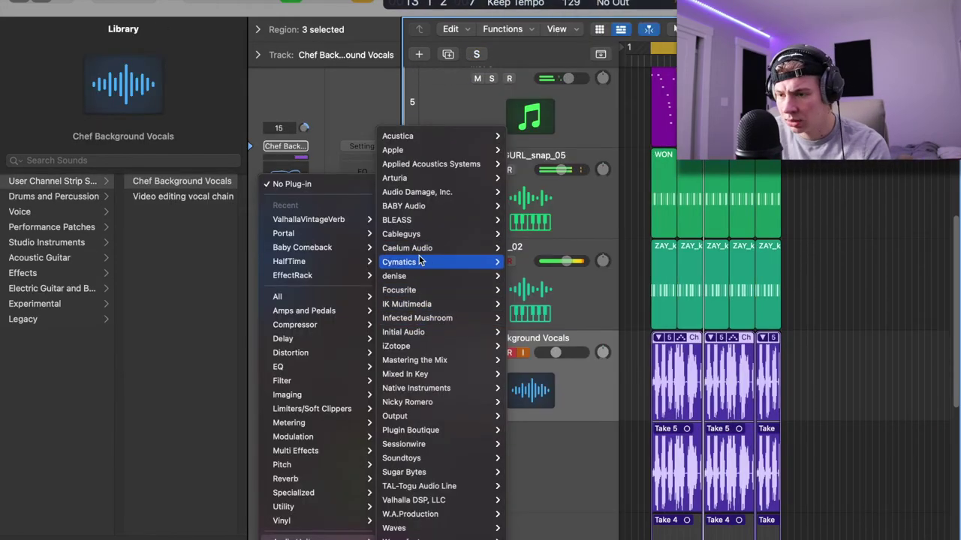
# - Insert the mono Soundtoys Little AlterBoy plug-in on the Chef Background Vocals track and set its formant to about 2.9
pyautogui.moveTo(428, 237)
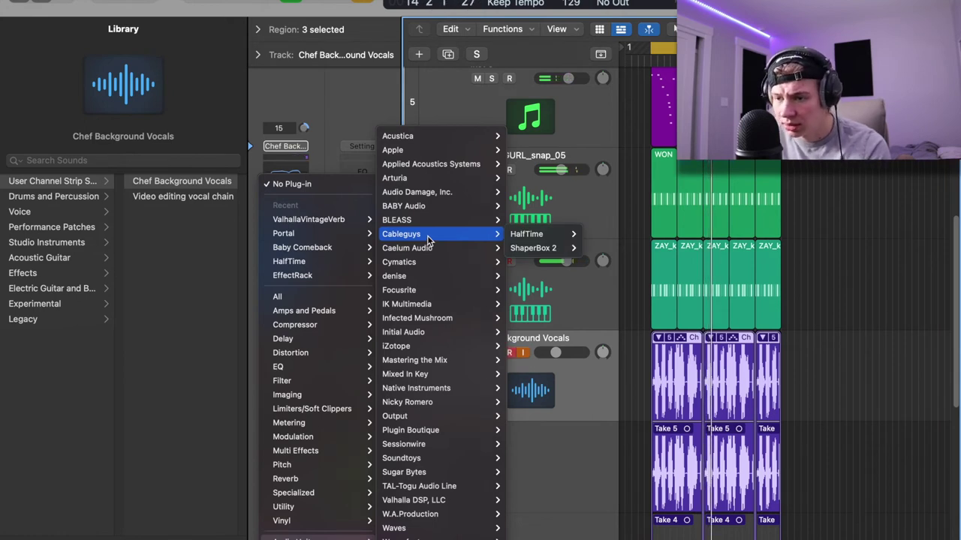
pyautogui.moveTo(406, 419)
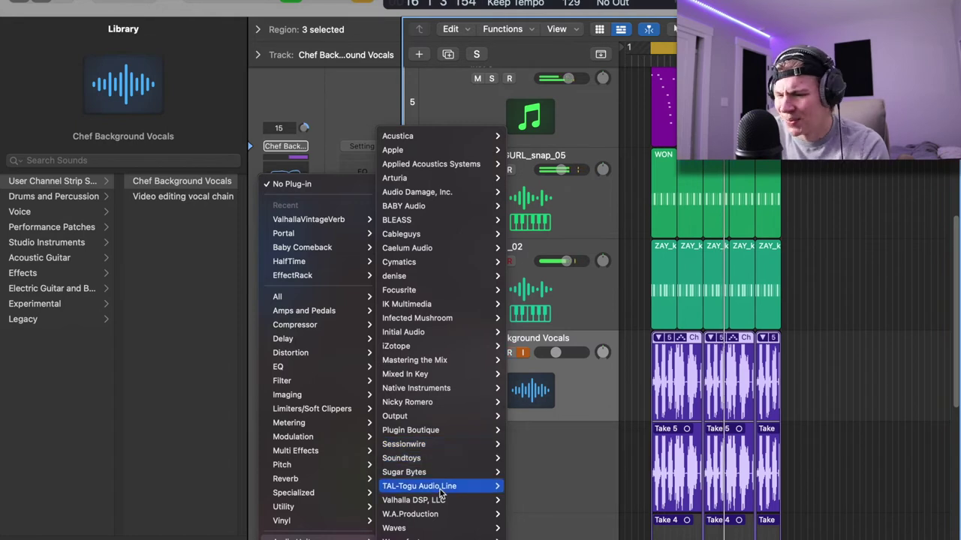
pyautogui.moveTo(443, 466)
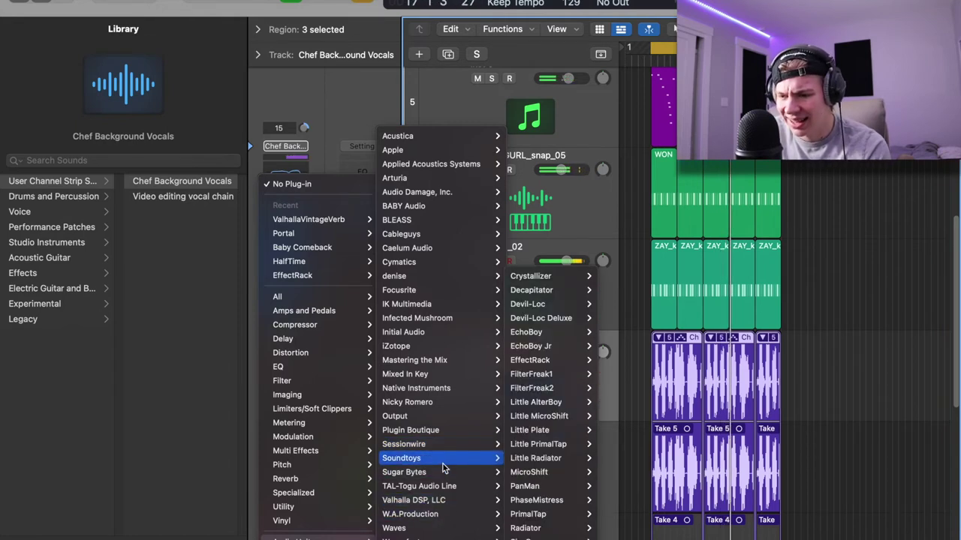
pyautogui.moveTo(578, 402)
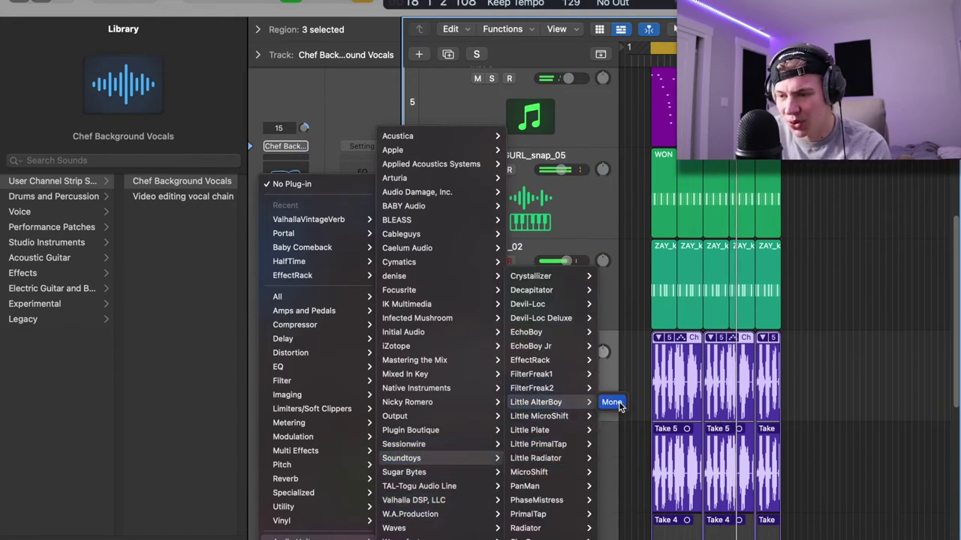
pyautogui.click(612, 403)
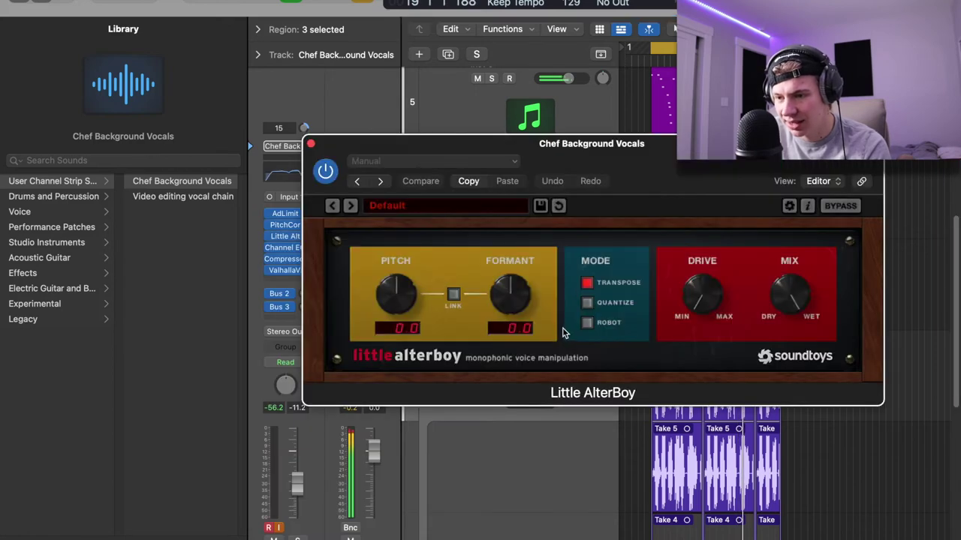
pyautogui.moveTo(513, 308); pyautogui.dragTo(512, 322)
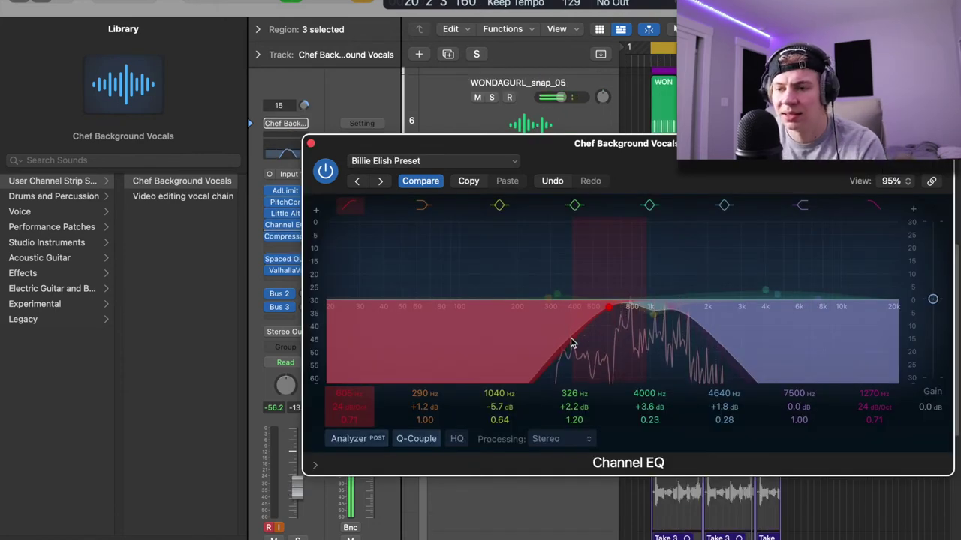
# - Close the Channel EQ and look over the vocal take lanes, toggling record enable on the Chef Background Vocals track
pyautogui.click(312, 144)
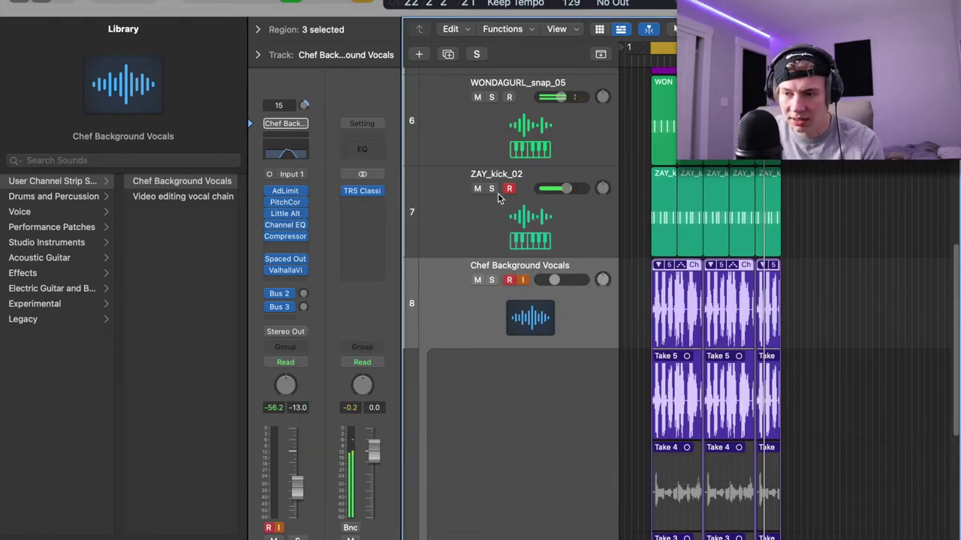
pyautogui.scroll(-5, 542, 358)
pyautogui.moveTo(653, 344); pyautogui.dragTo(777, 343)
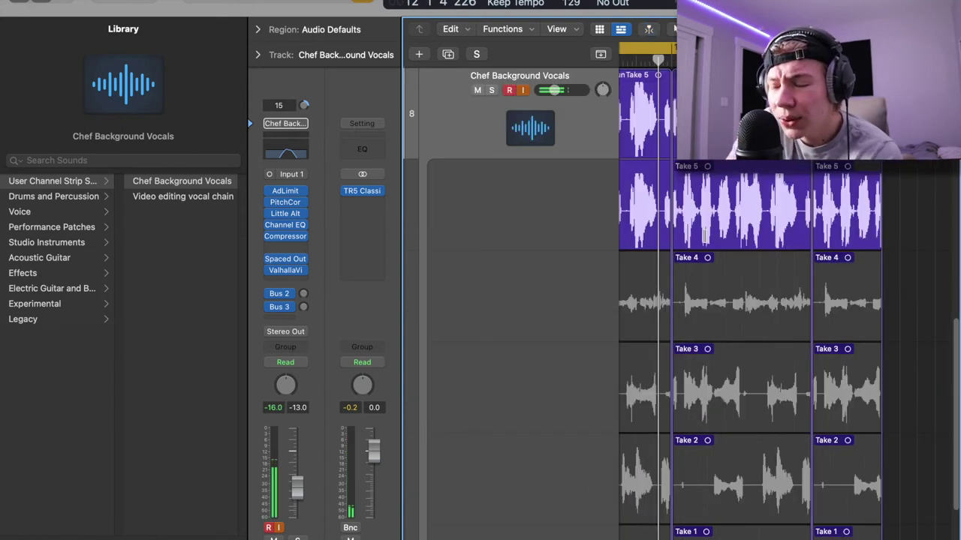
pyautogui.click(509, 90)
pyautogui.click(508, 90)
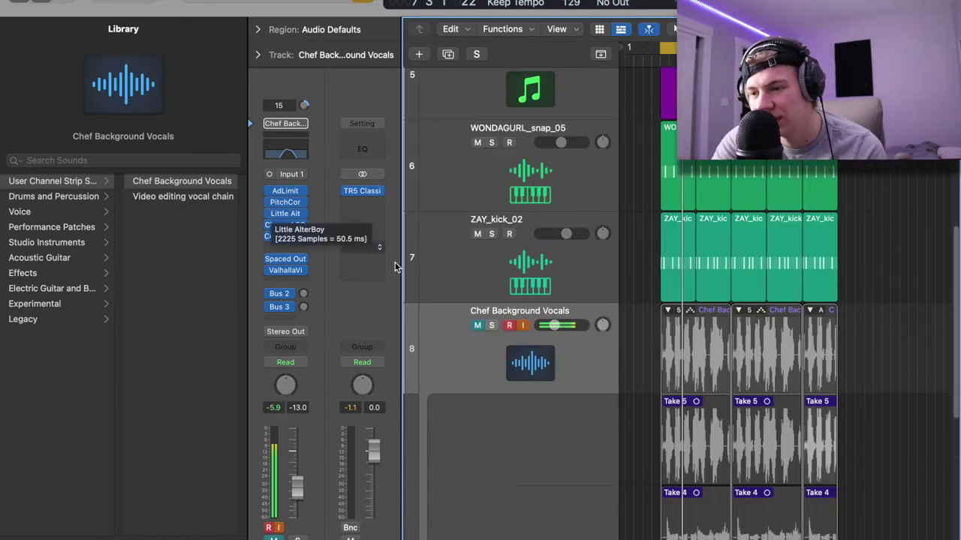
# - Check the Spaced Out and Pitch Correction settings on the Chef Background Vocals track and close both plug-ins
pyautogui.scroll(-5, 421, 284)
pyautogui.scroll(2, 421, 279)
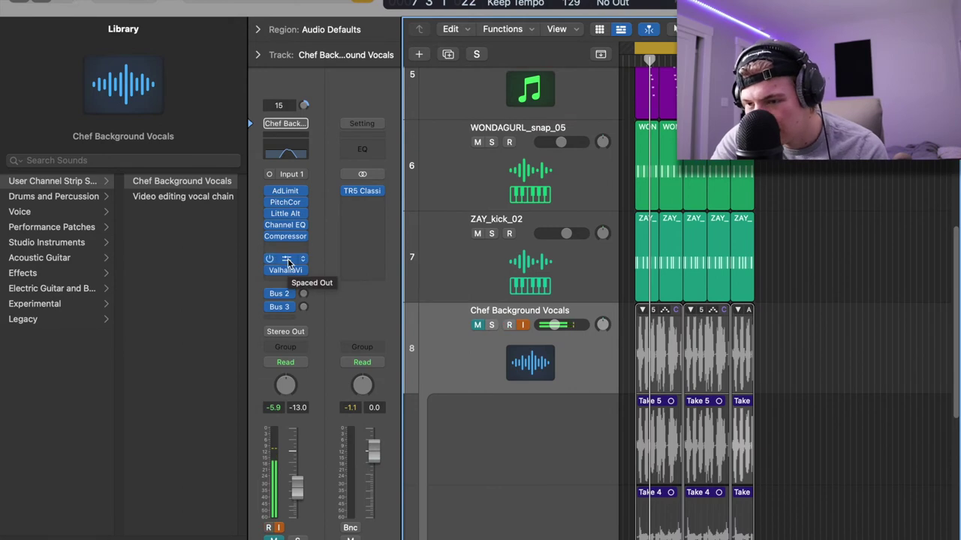
pyautogui.click(287, 262)
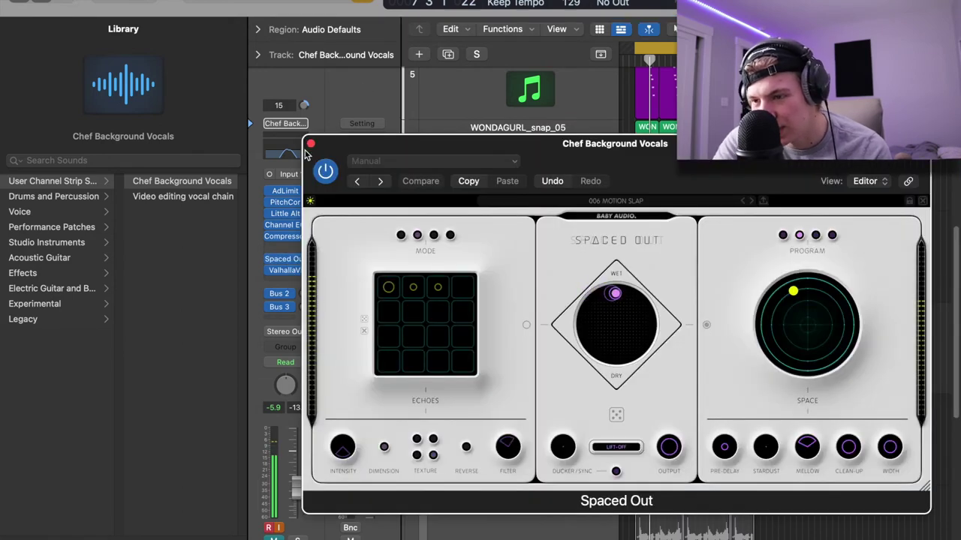
pyautogui.click(310, 143)
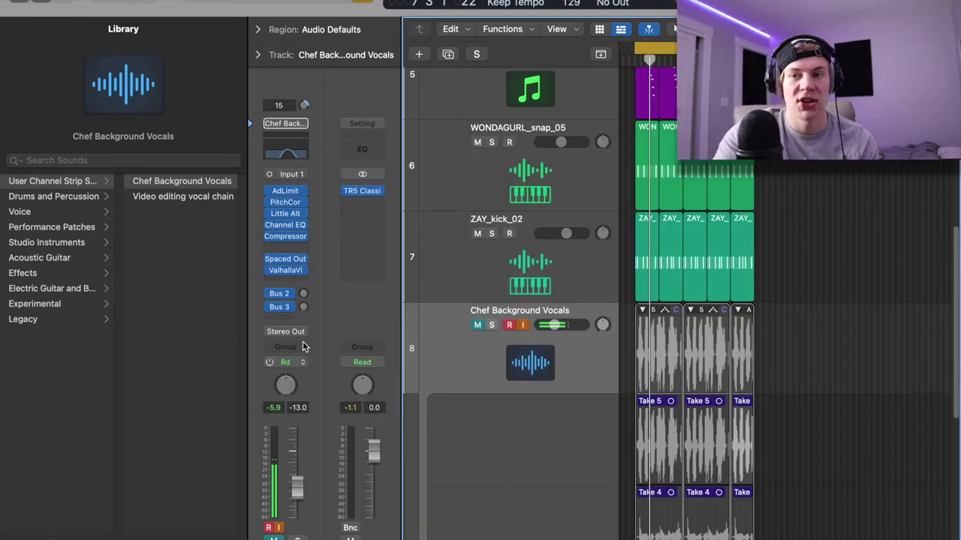
pyautogui.click(284, 202)
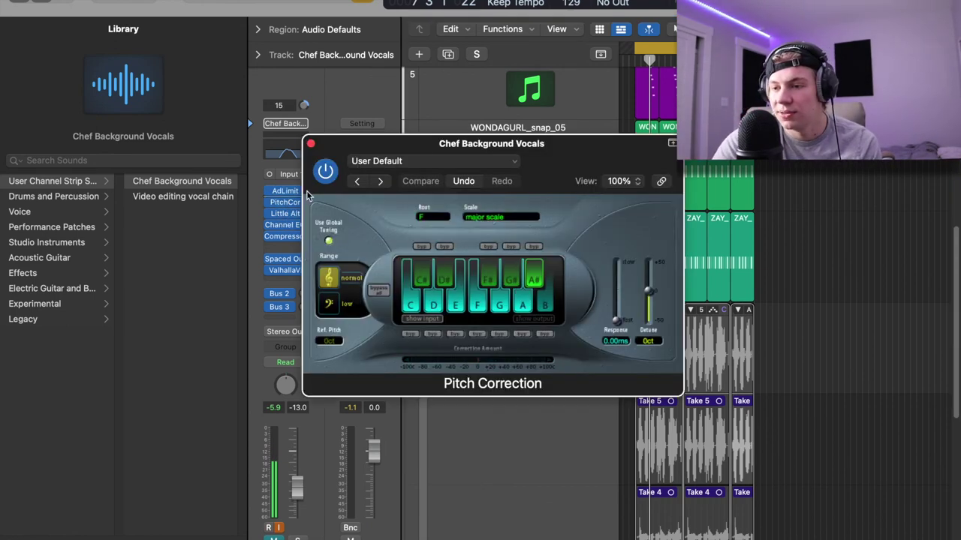
pyautogui.click(311, 144)
# - Bypass Little AlterBoy on the Chef Background Vocals track and play the beat back without it
pyautogui.click(285, 216)
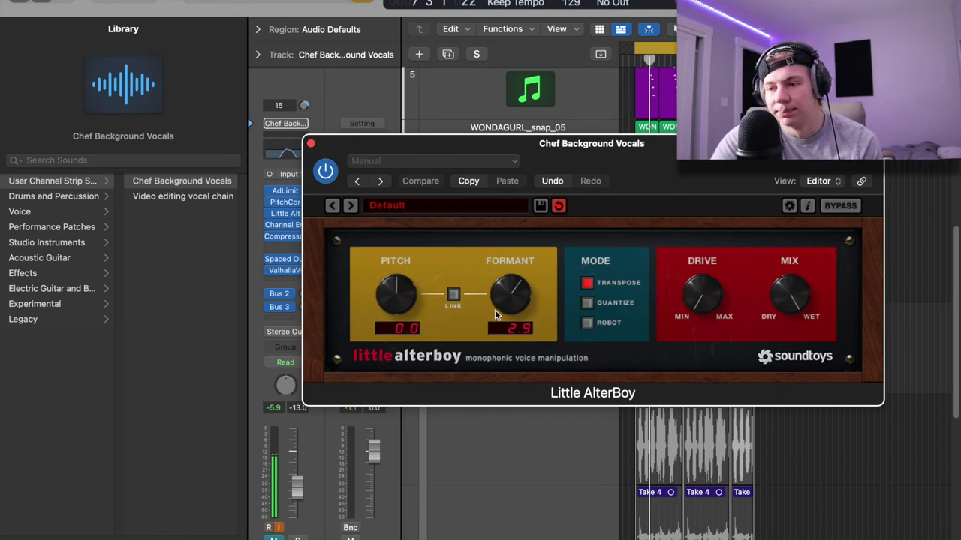
pyautogui.click(324, 178)
pyautogui.press('space')
pyautogui.press('space')
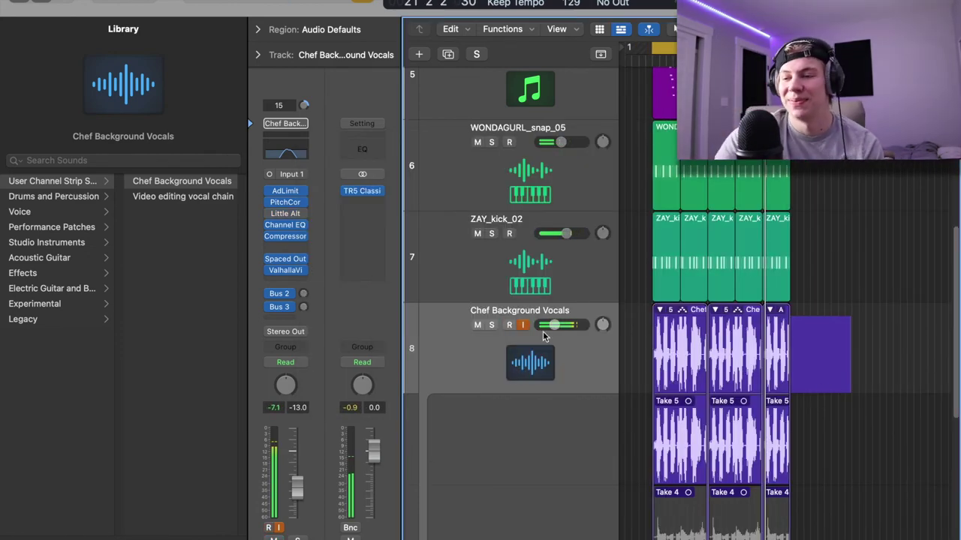
pyautogui.click(514, 314)
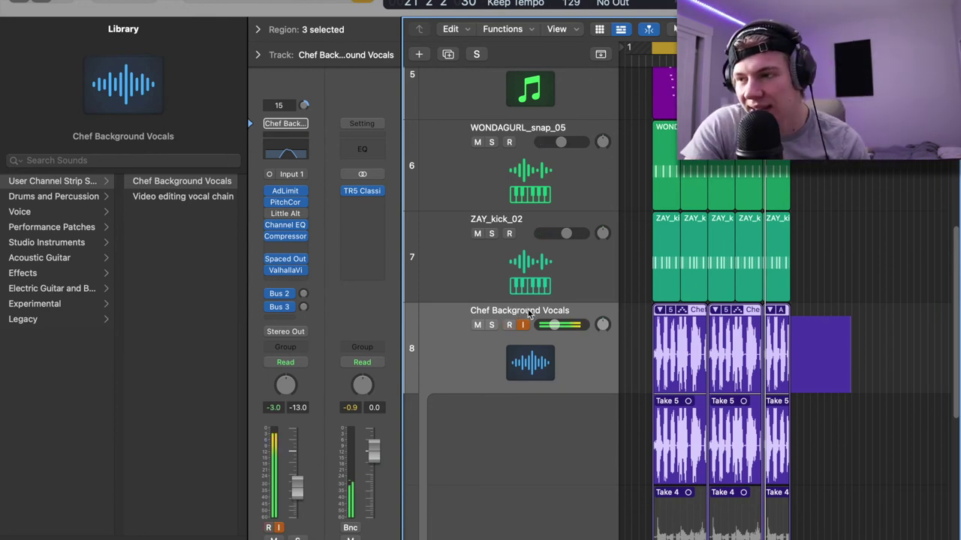
pyautogui.scroll(10, 778, 399)
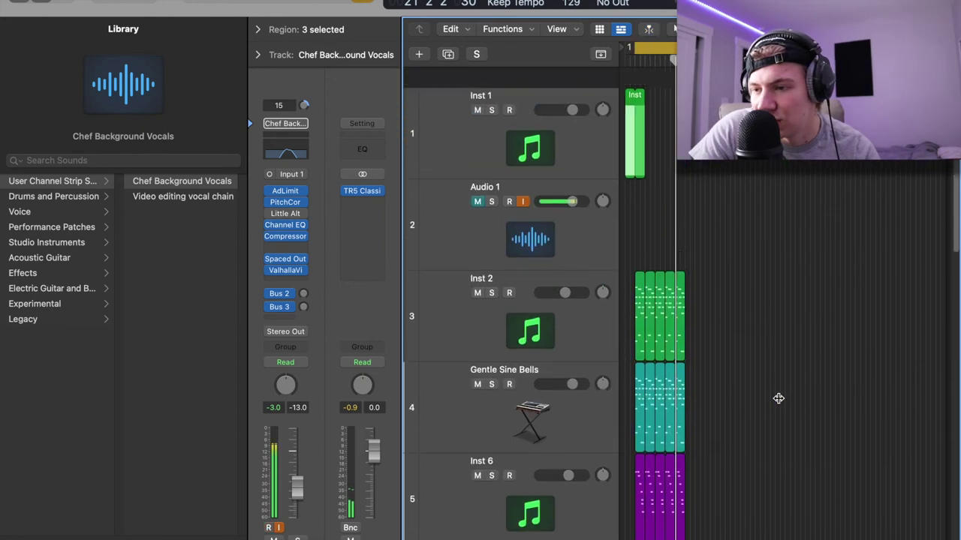
pyautogui.scroll(-20, 778, 398)
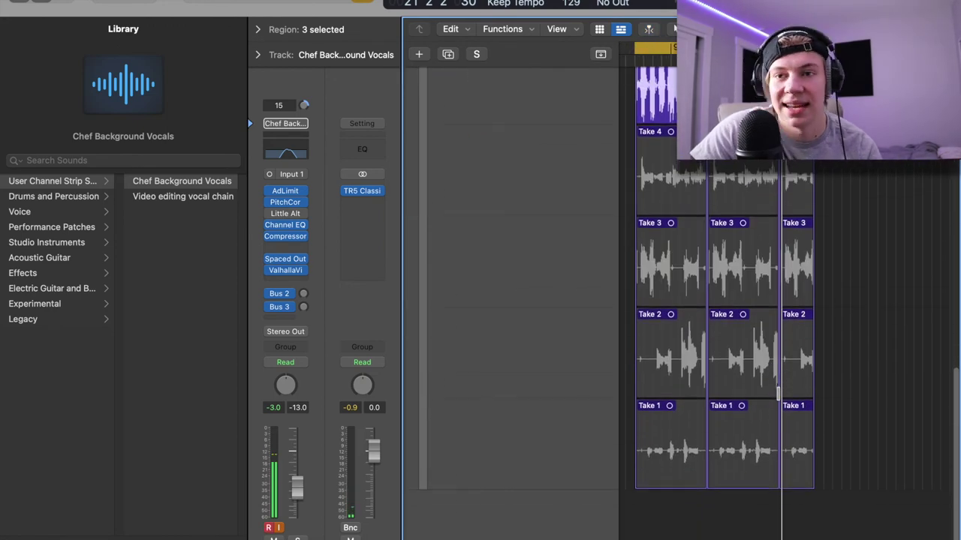
pyautogui.press('z')
pyautogui.press('z')
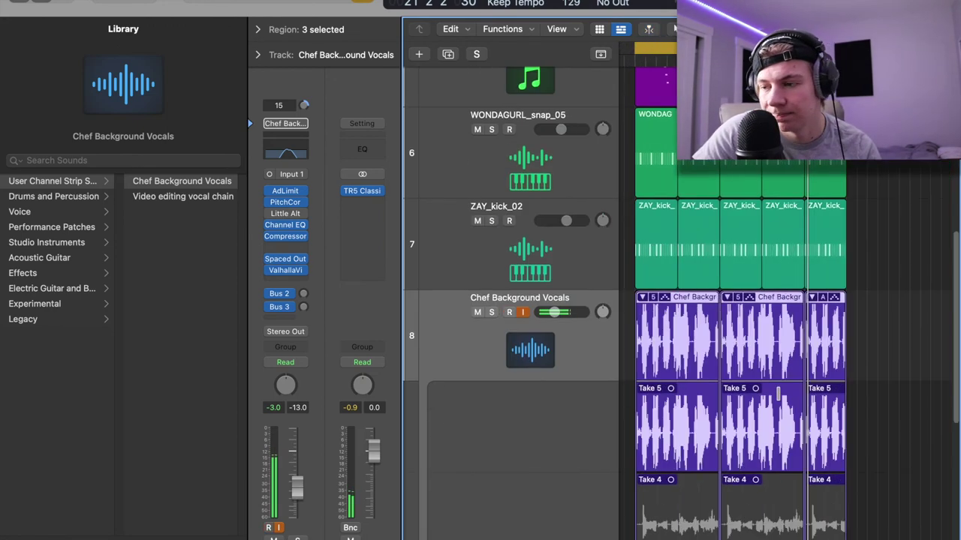
pyautogui.click(786, 388)
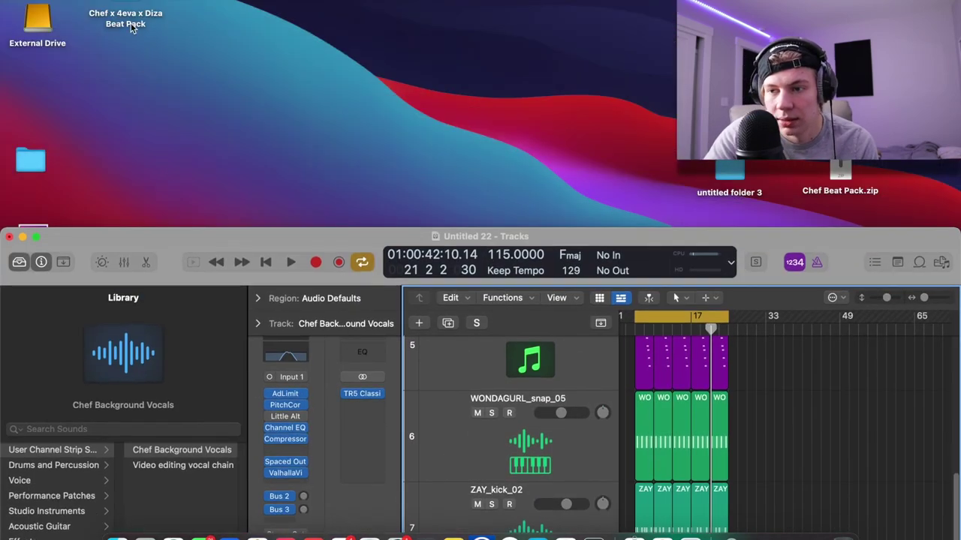
# - Open the Chef x 4eva x Diza Beat Pack folder from the desktop in Finder and play The Kid 155 GMin .wav
pyautogui.click(130, 6)
pyautogui.doubleClick(128, 3)
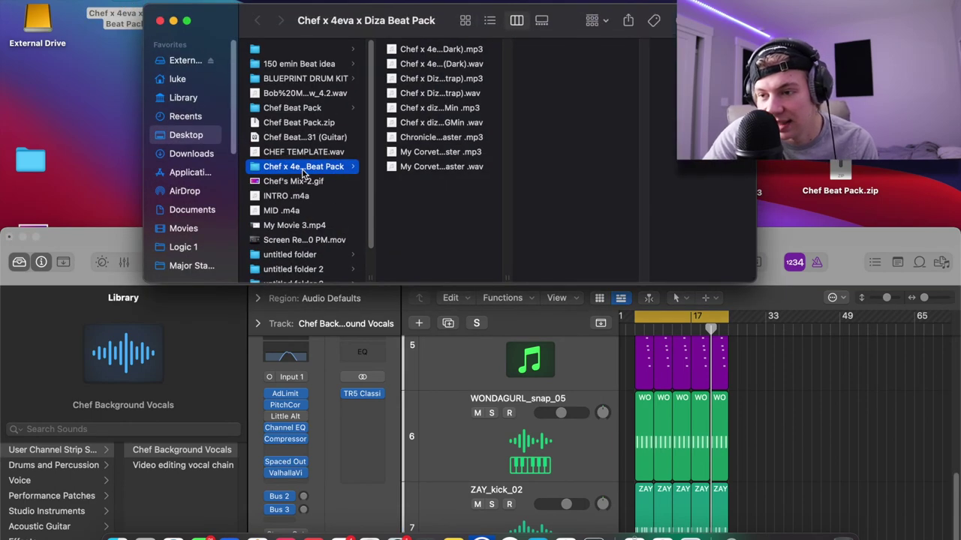
pyautogui.click(406, 125)
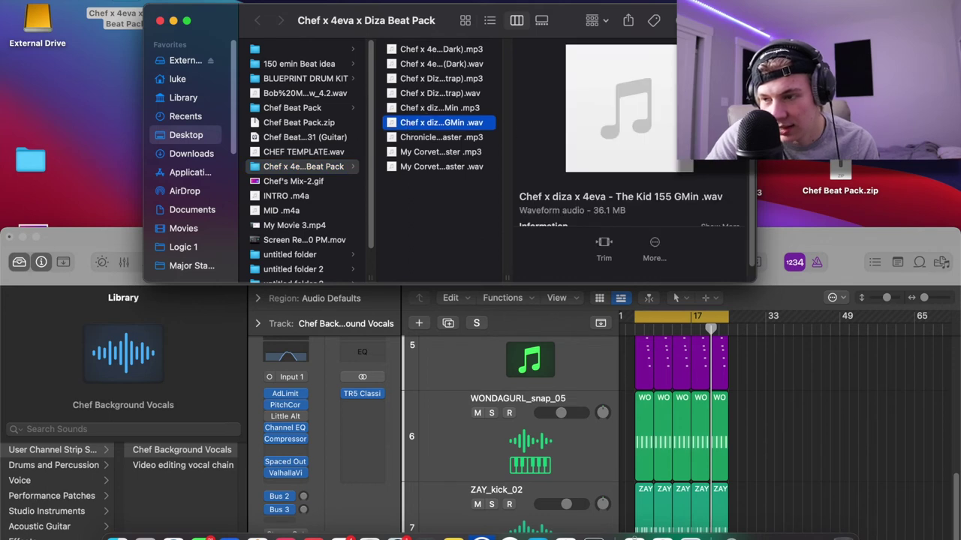
pyautogui.click(629, 108)
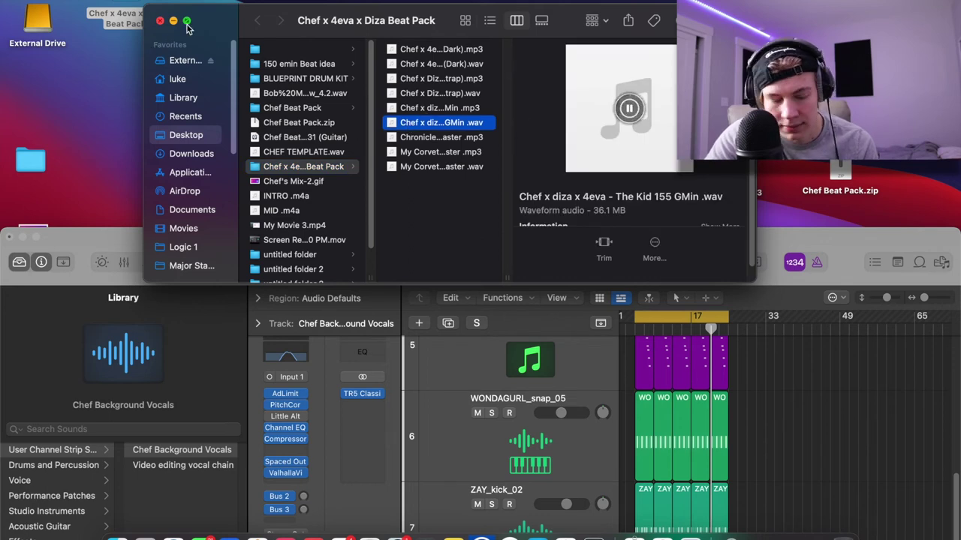
# - Expand the Finder window to full screen and play the My Corvette Final Clean Mix & Master .wav file
pyautogui.moveTo(189, 22)
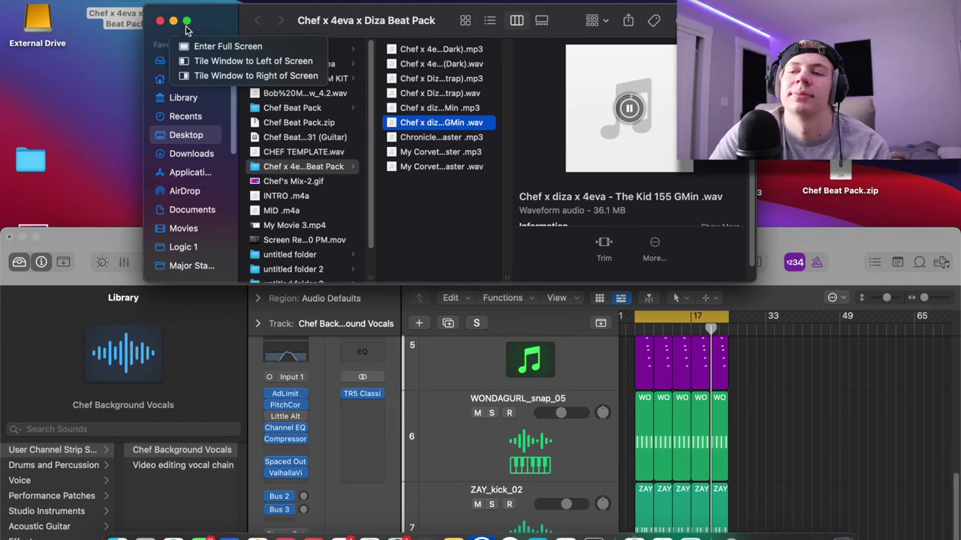
pyautogui.click(185, 20)
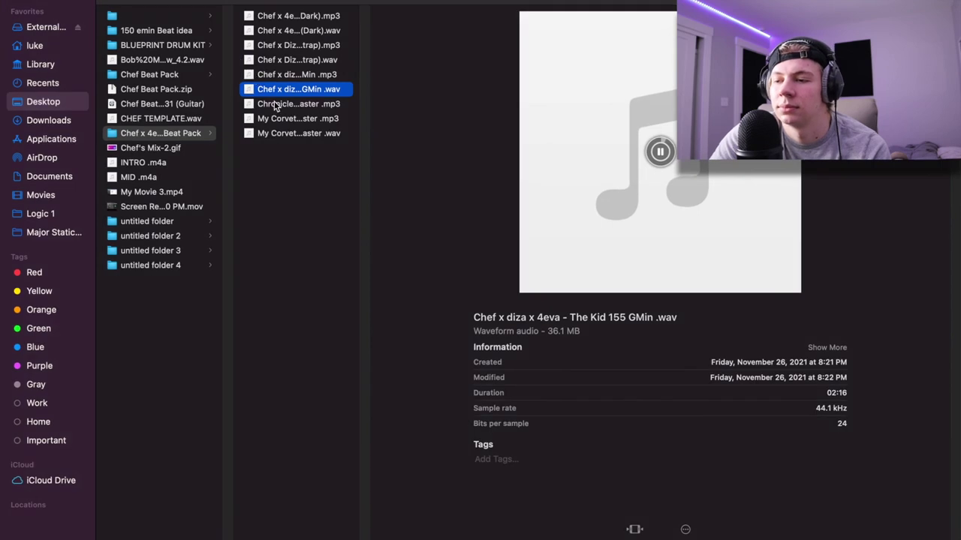
pyautogui.click(316, 133)
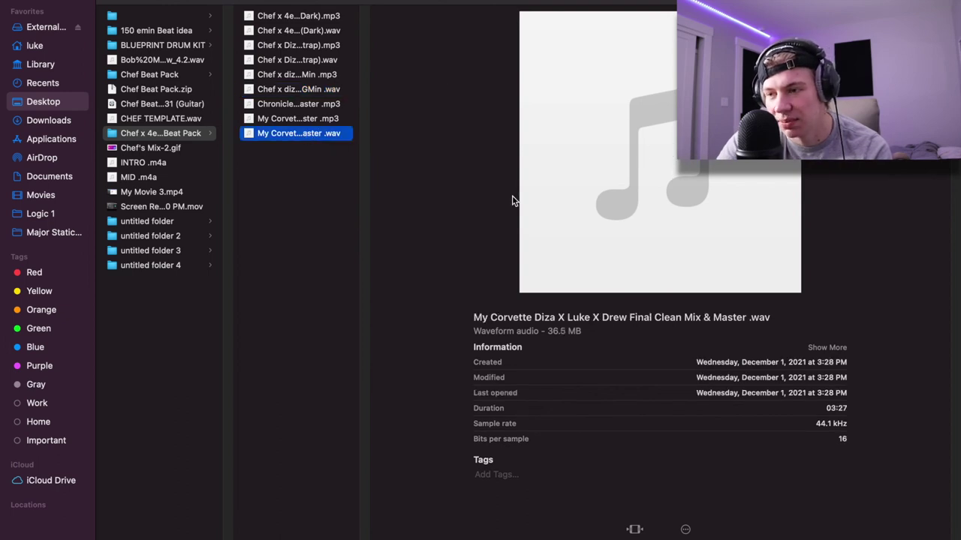
pyautogui.click(661, 151)
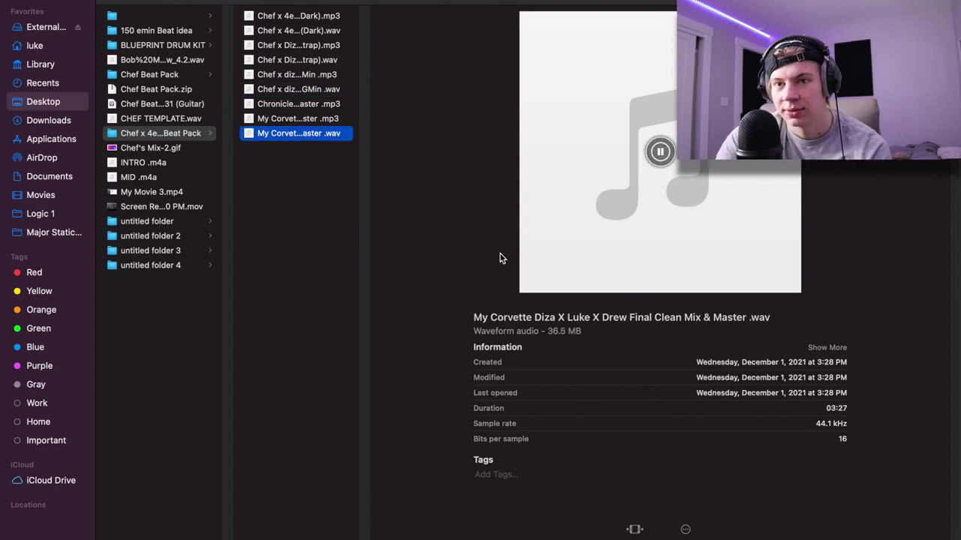